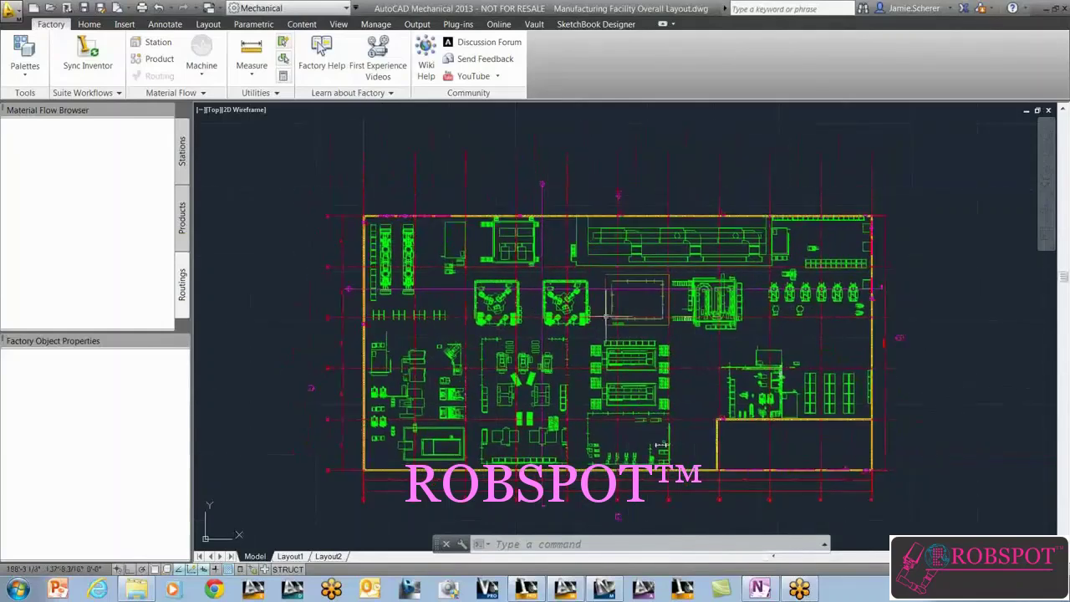
- Close the Material Flow Browser and Factory Object Properties palettes
left_click(168, 110)
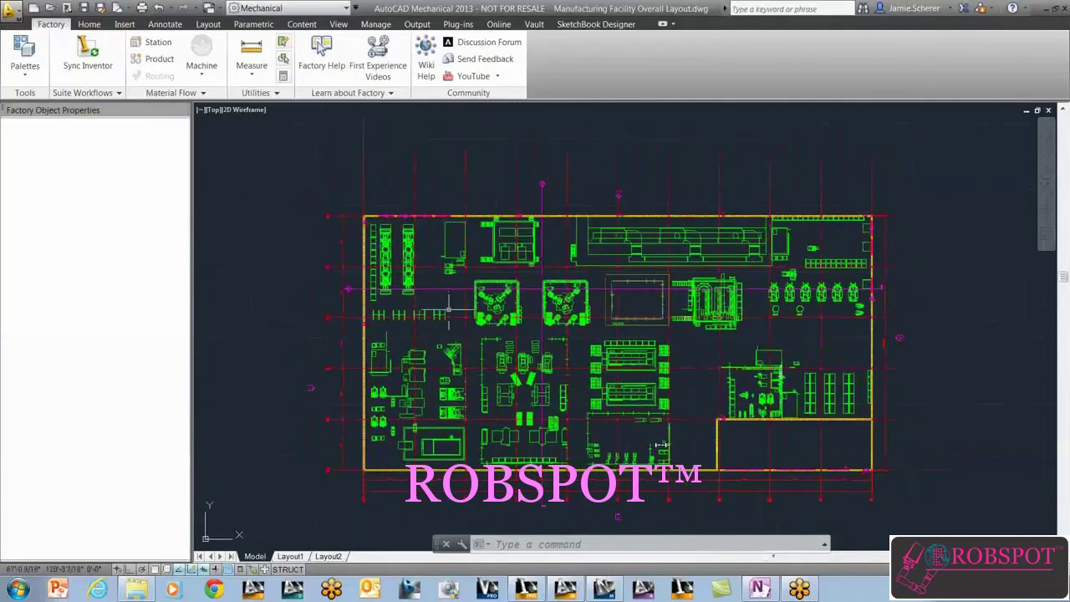
left_click(187, 113)
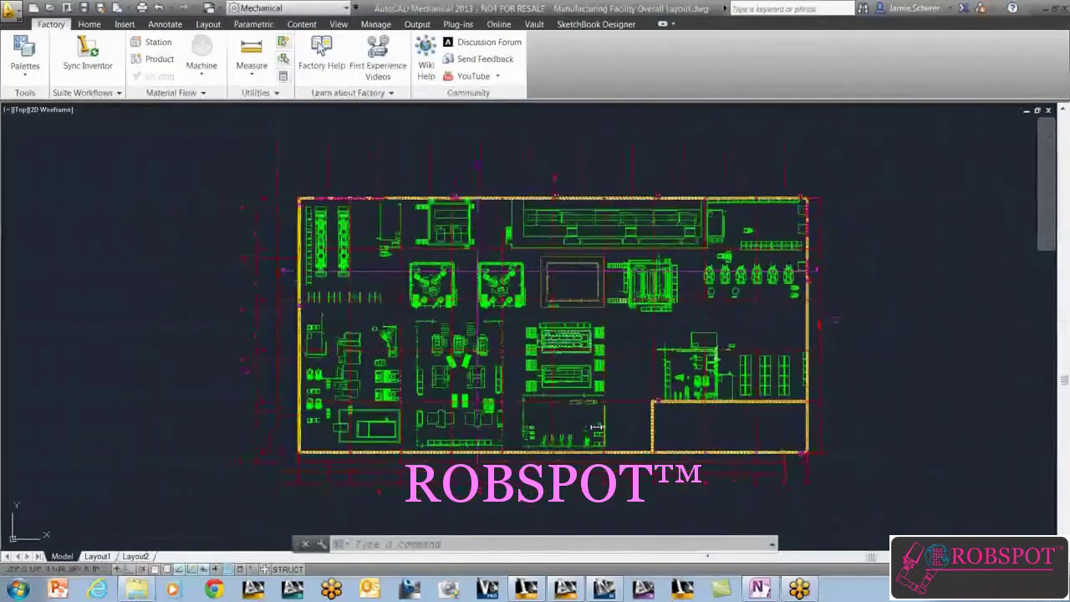
- Open the New Cell external reference from the overall facility layout as its own drawing and dismiss the annotation scaling notice
scroll(544, 310, "up", 4)
scroll(601, 272, "up", 2)
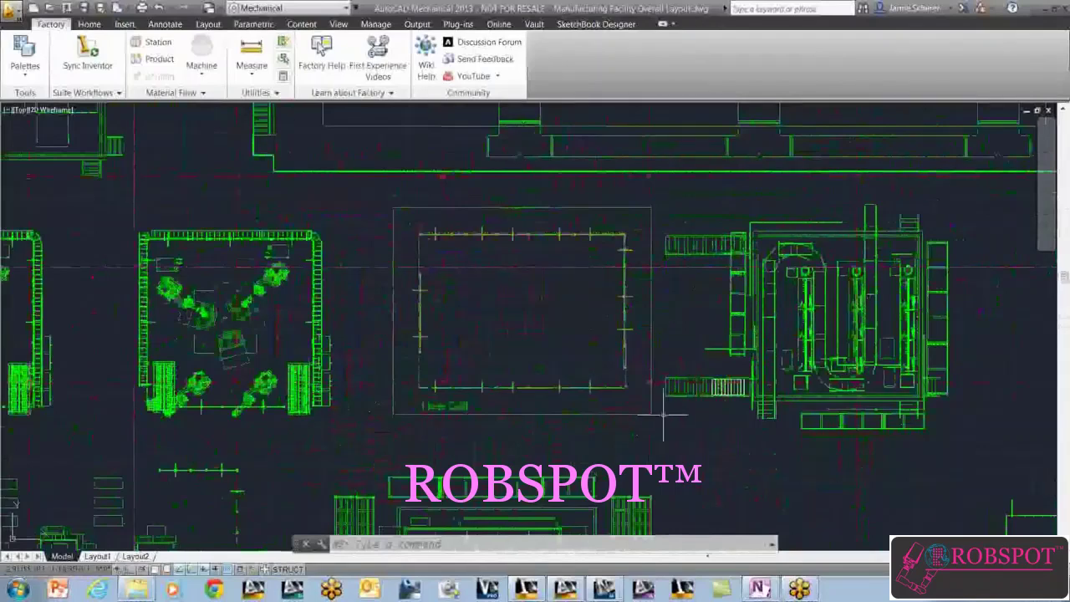
left_click(431, 405)
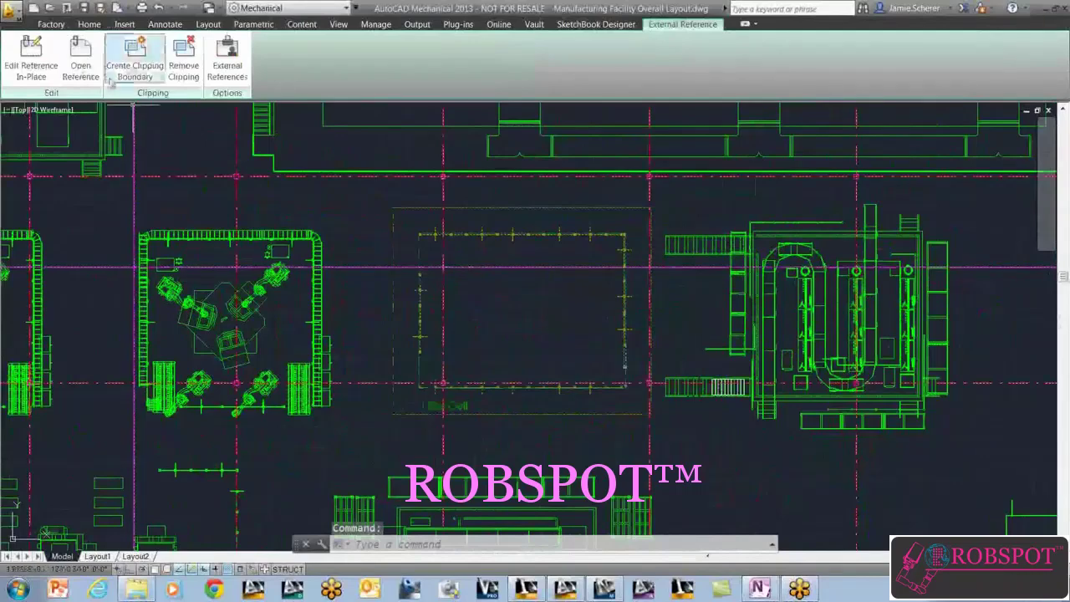
left_click(80, 59)
left_click(470, 251)
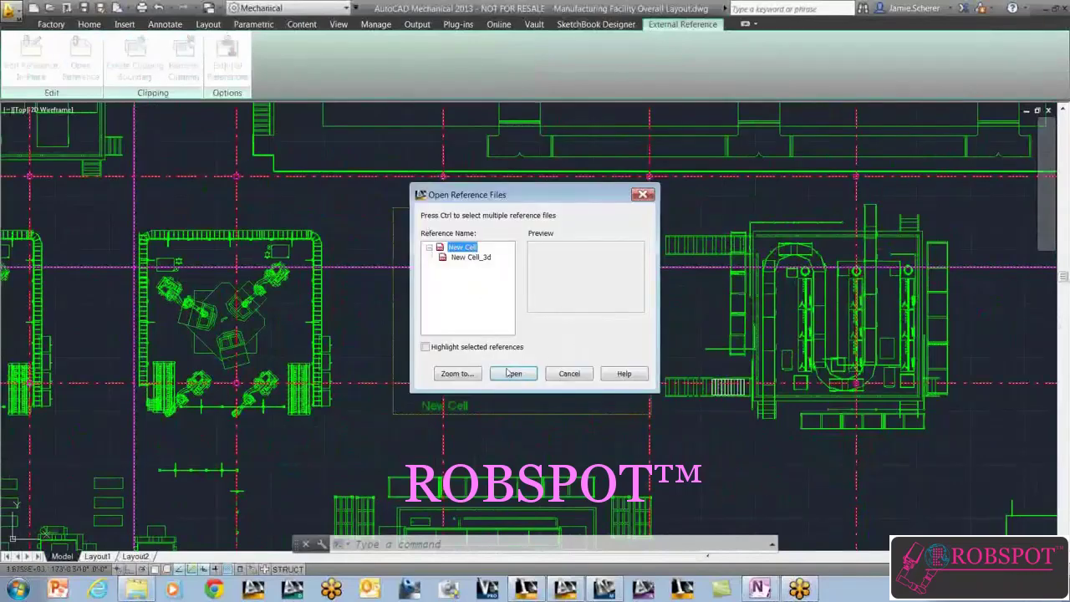
left_click(513, 374)
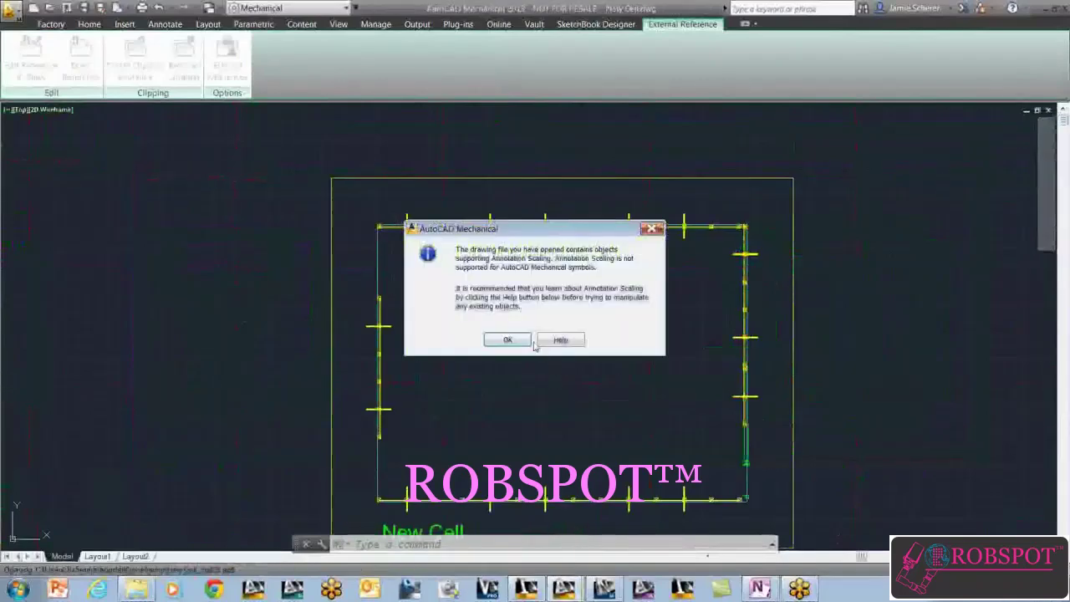
left_click(514, 338)
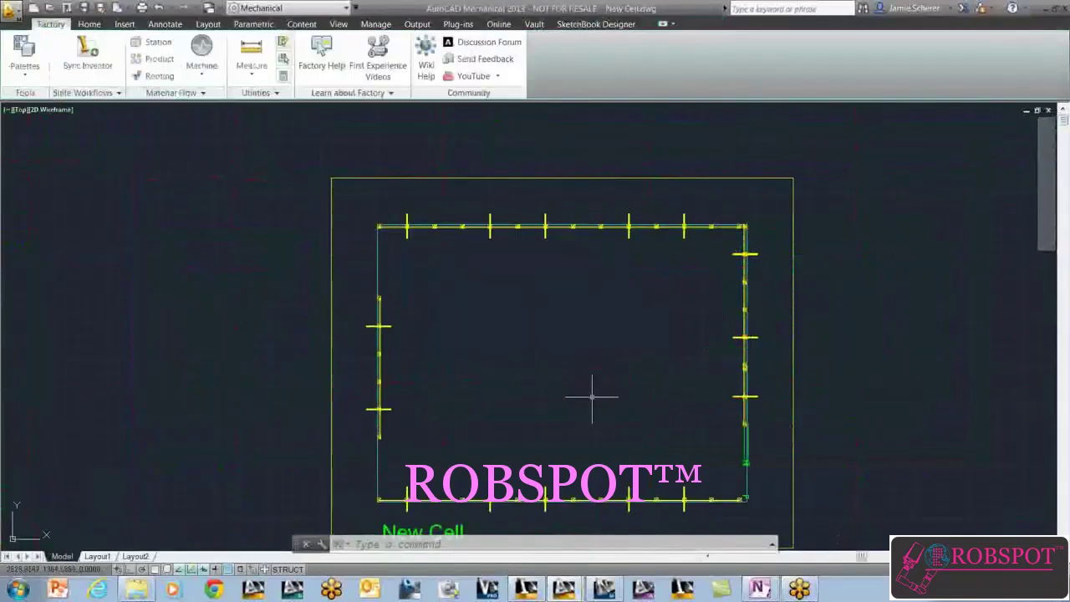
middle_click_drag(603, 392, 593, 356)
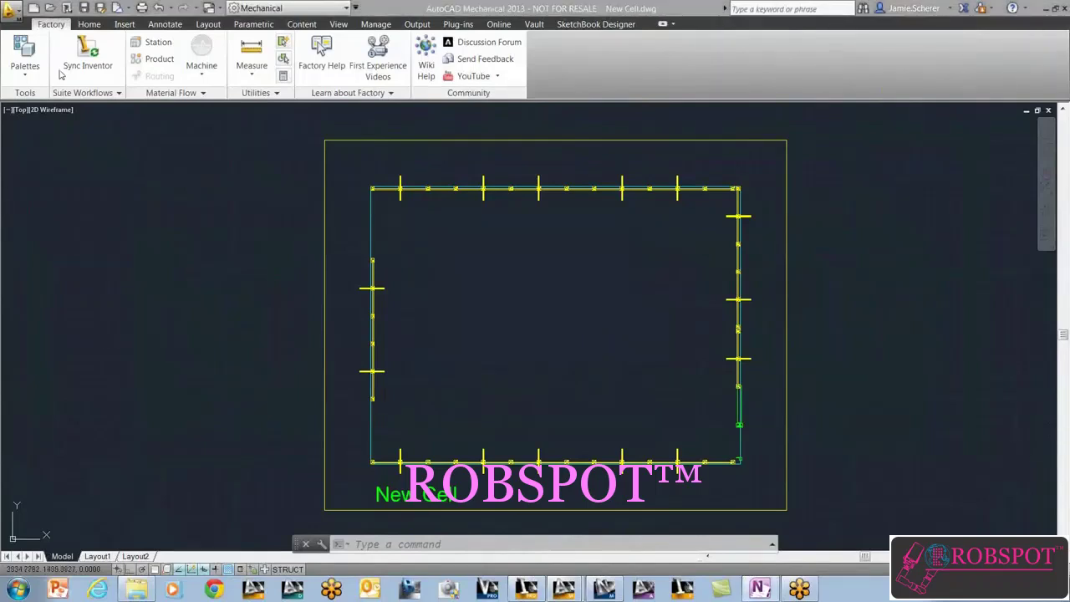
- Open the Asset Browser, clear its search text and go up to the Factory Assets level
left_click(29, 77)
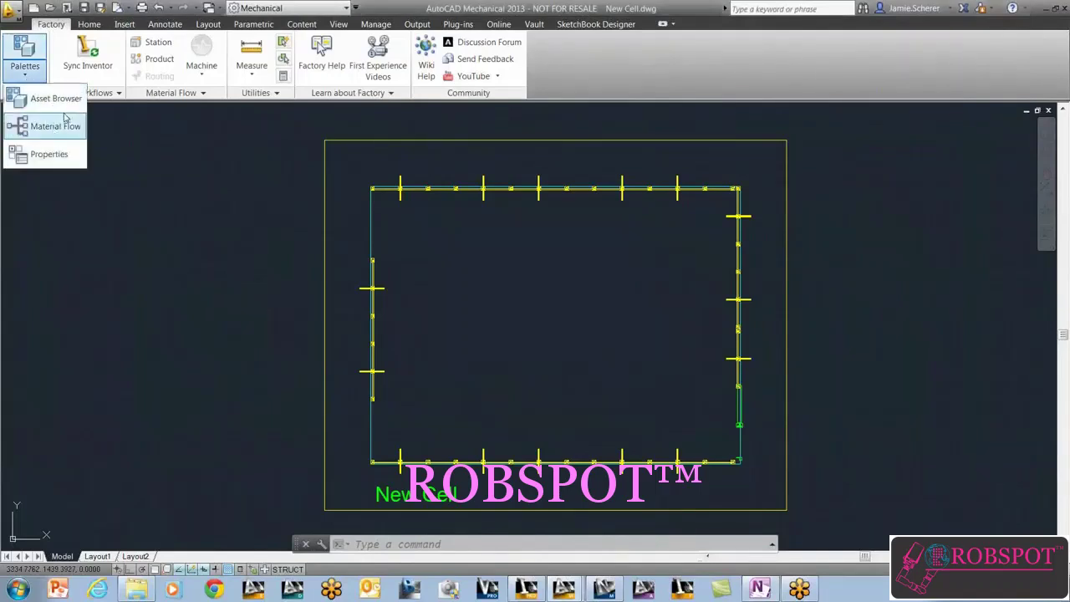
left_click(58, 99)
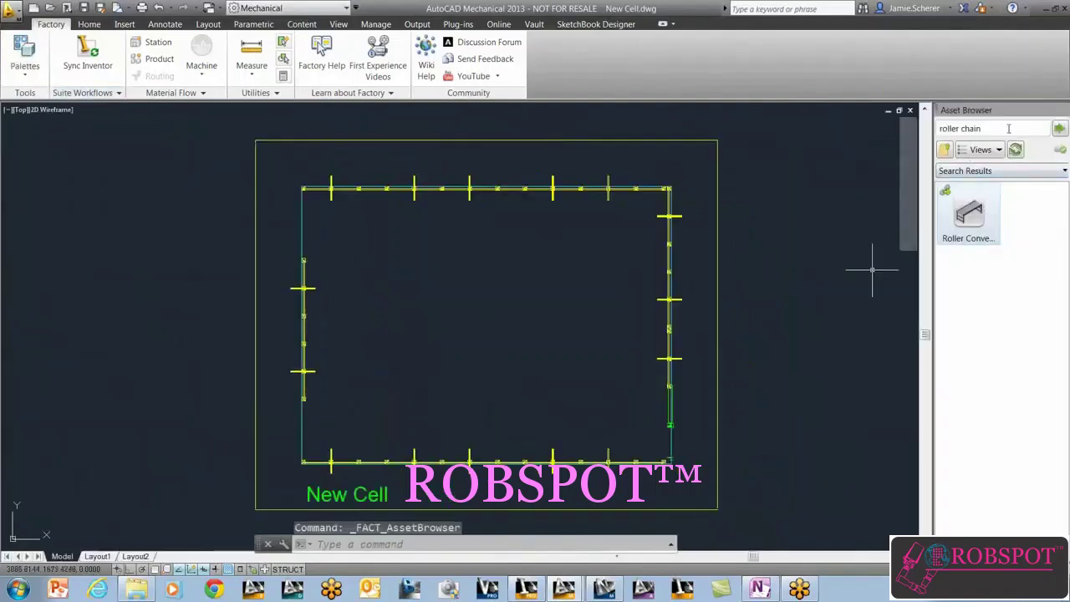
left_click_drag(1009, 129, 896, 141)
key("BackSpace")
left_click(941, 153)
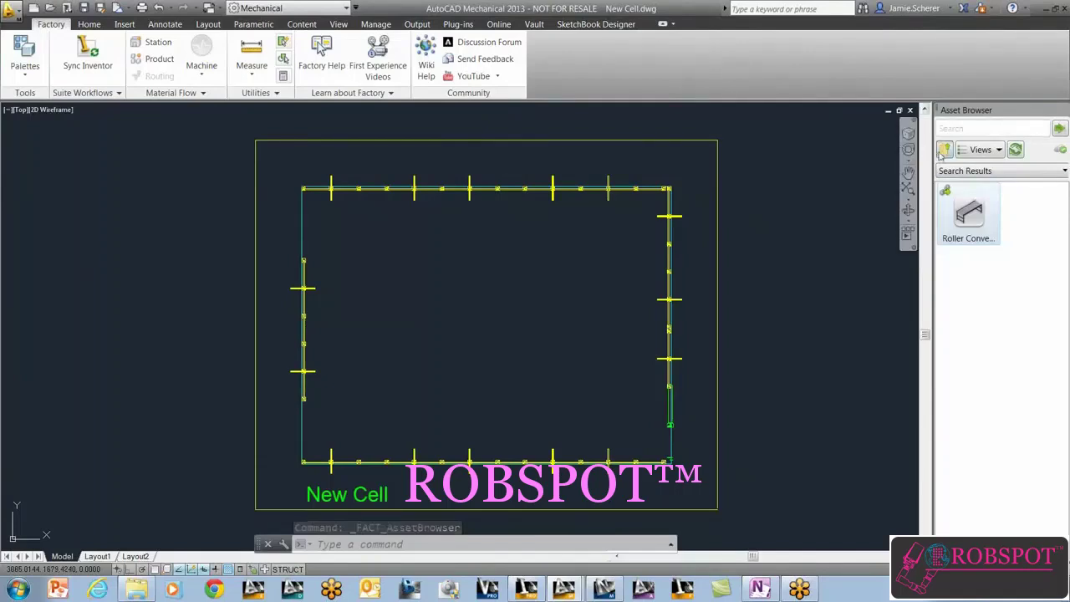
left_click(943, 152)
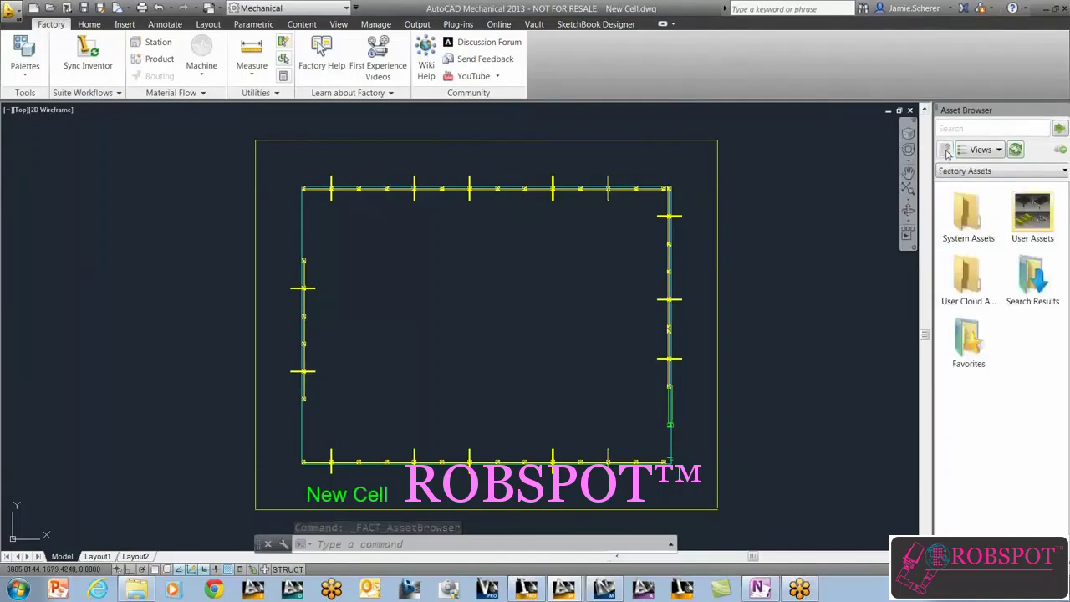
- Browse the Process Equipment category of the System Assets and return to the Factory Assets level
double_click(978, 222)
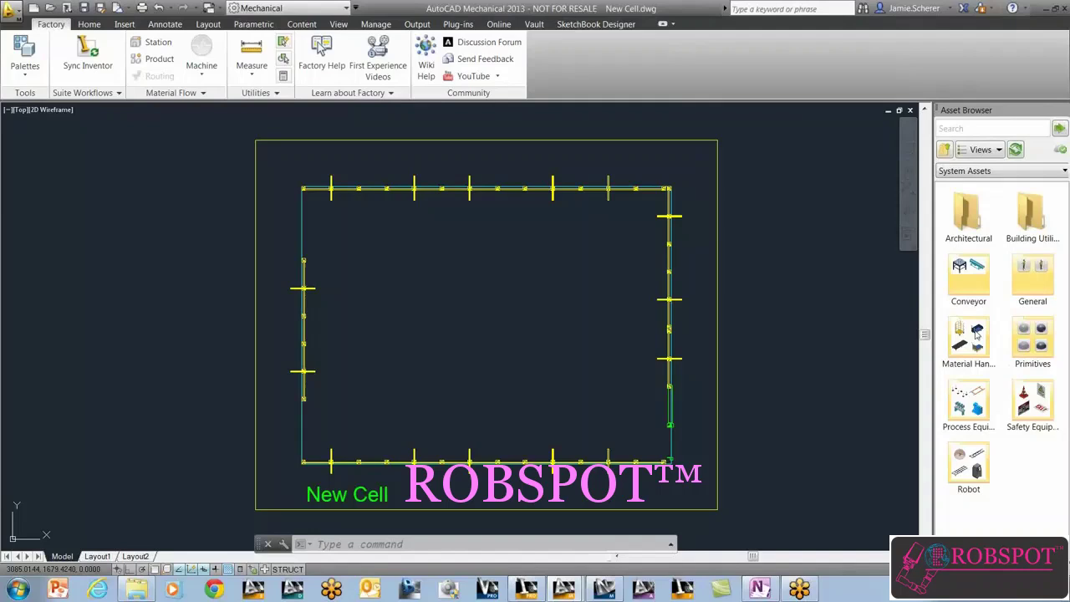
double_click(974, 405)
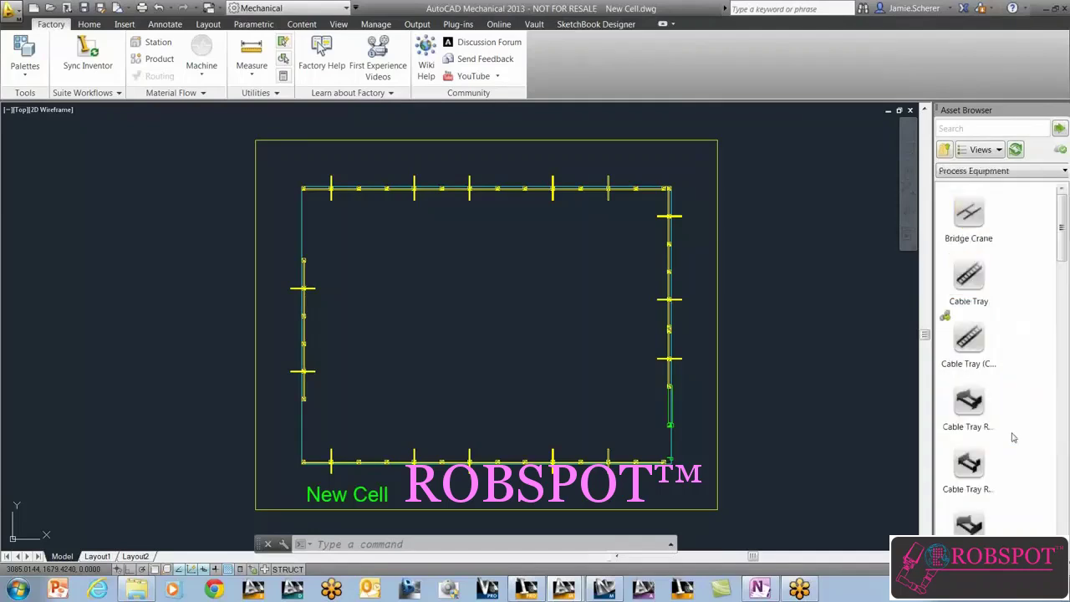
left_click_drag(1063, 242, 1063, 351)
scroll(1041, 500, "down", 3)
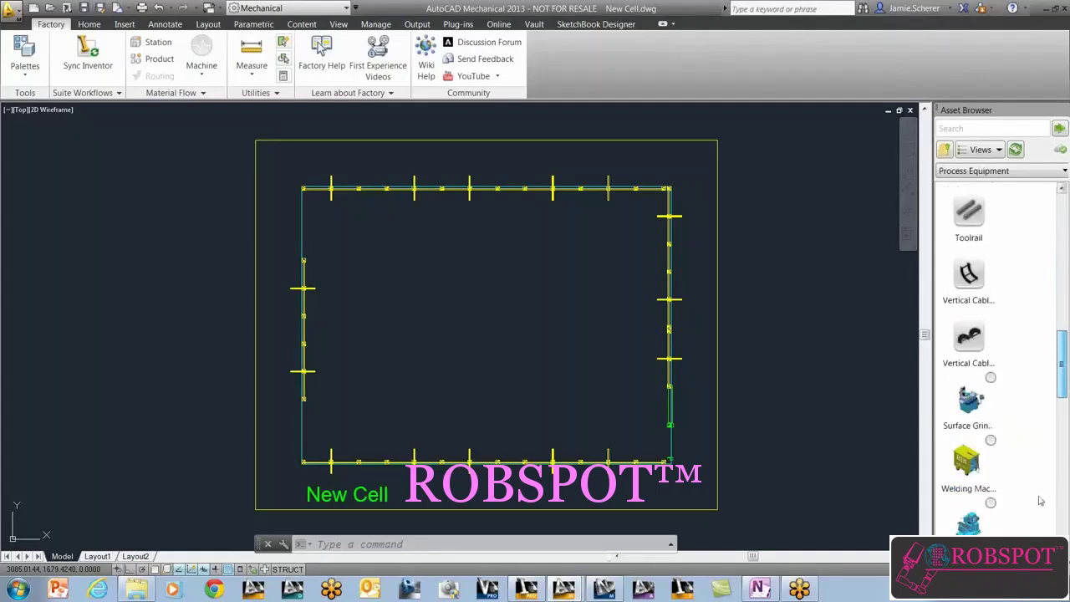
scroll(1020, 438, "down", 1)
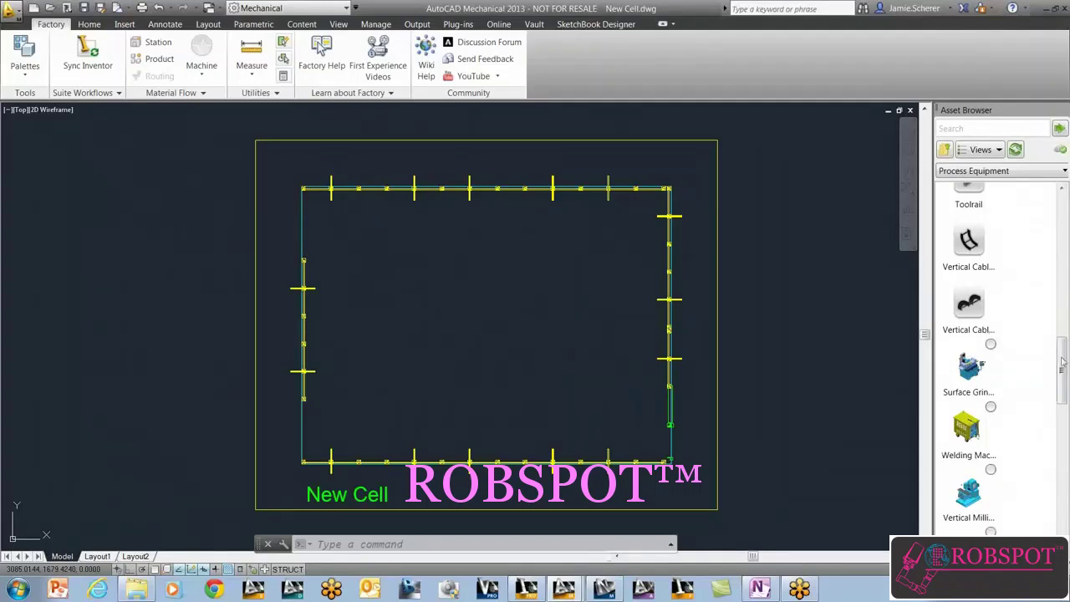
scroll(990, 339, "up", 4)
left_click(946, 150)
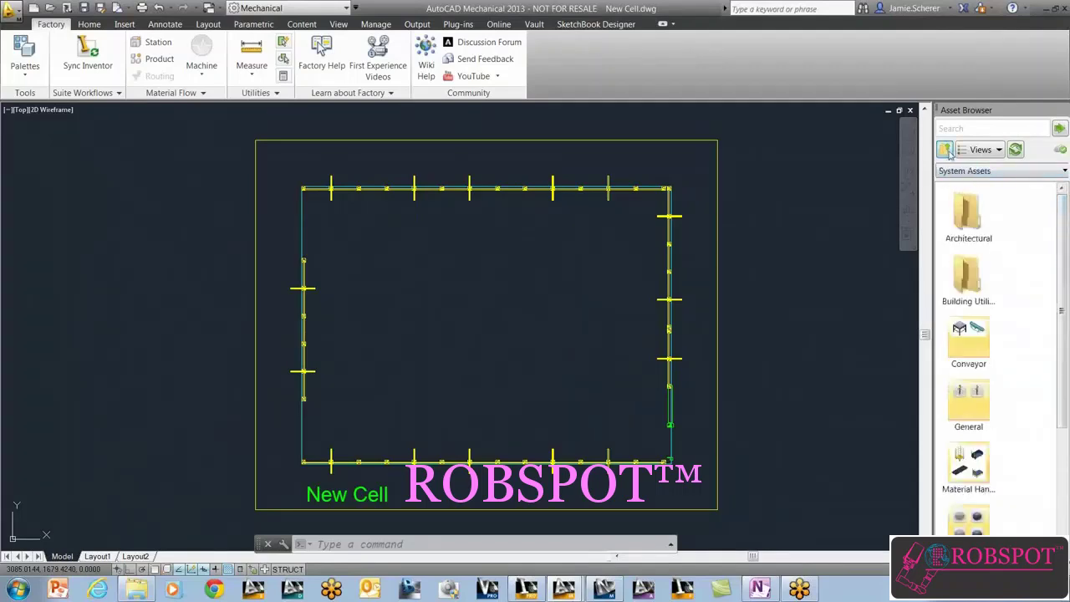
left_click(946, 149)
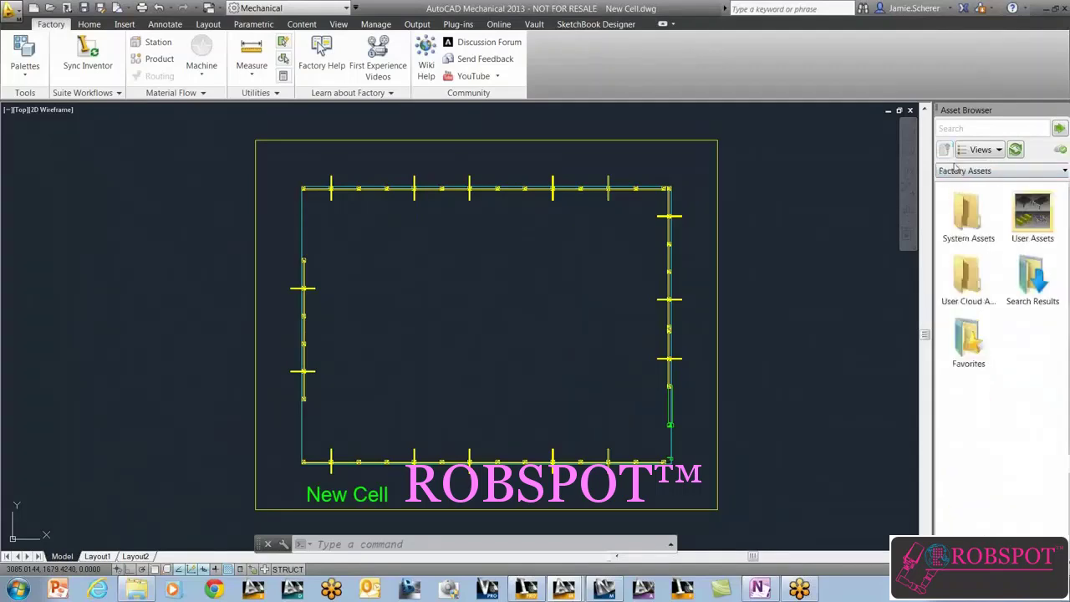
- Insert the Arm Welding asset from Favorites in the upper part of the cell, rotated 180° with Ortho on
double_click(971, 335)
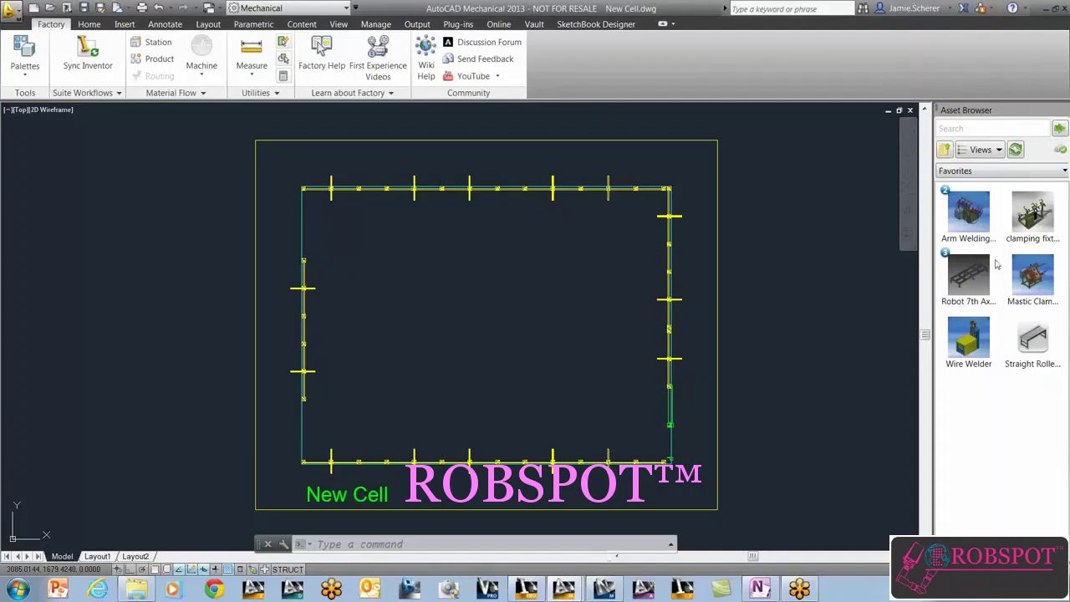
left_click_drag(602, 302, 464, 302)
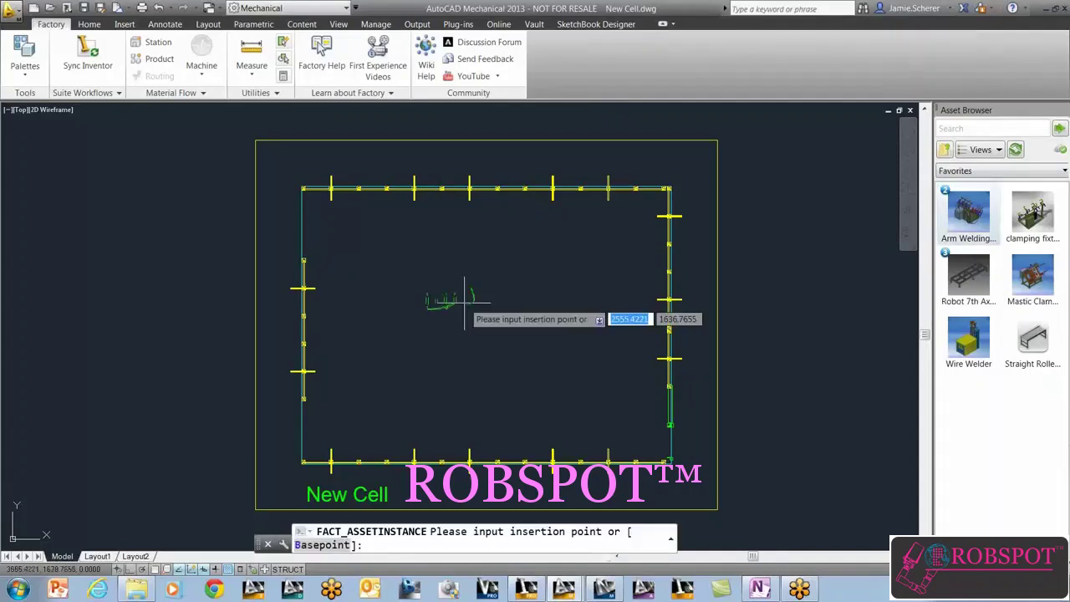
left_click(432, 247)
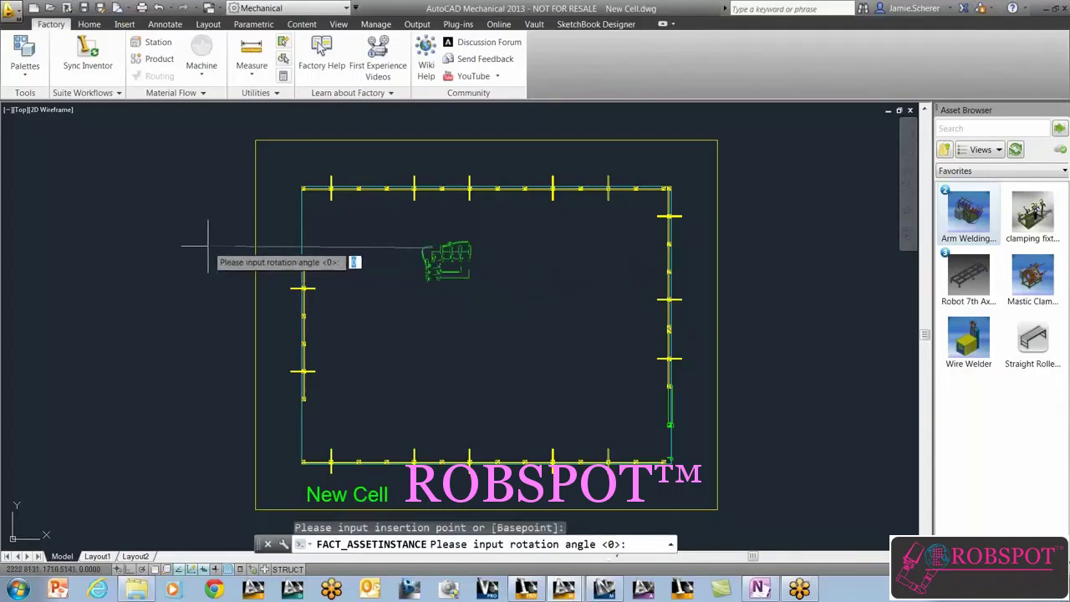
key("F8")
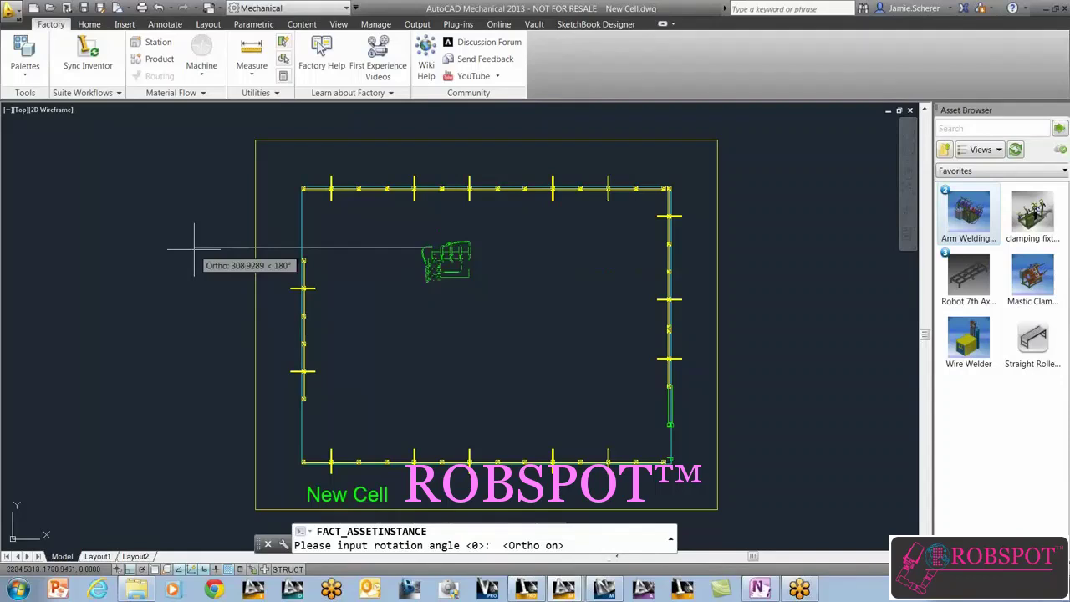
left_click(187, 260)
key("Escape")
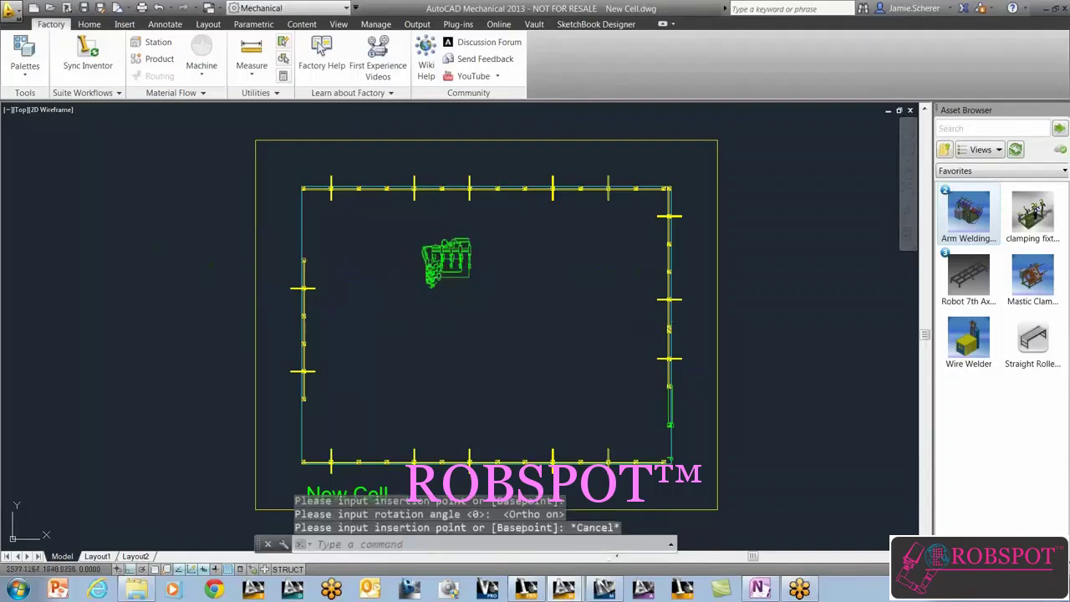
- Move the Arm Welding asset horizontally closer to the cell's left fence
type("m")
key("Return")
left_click(473, 254)
left_click(451, 257)
key("Return")
left_click(418, 263)
left_click(368, 263)
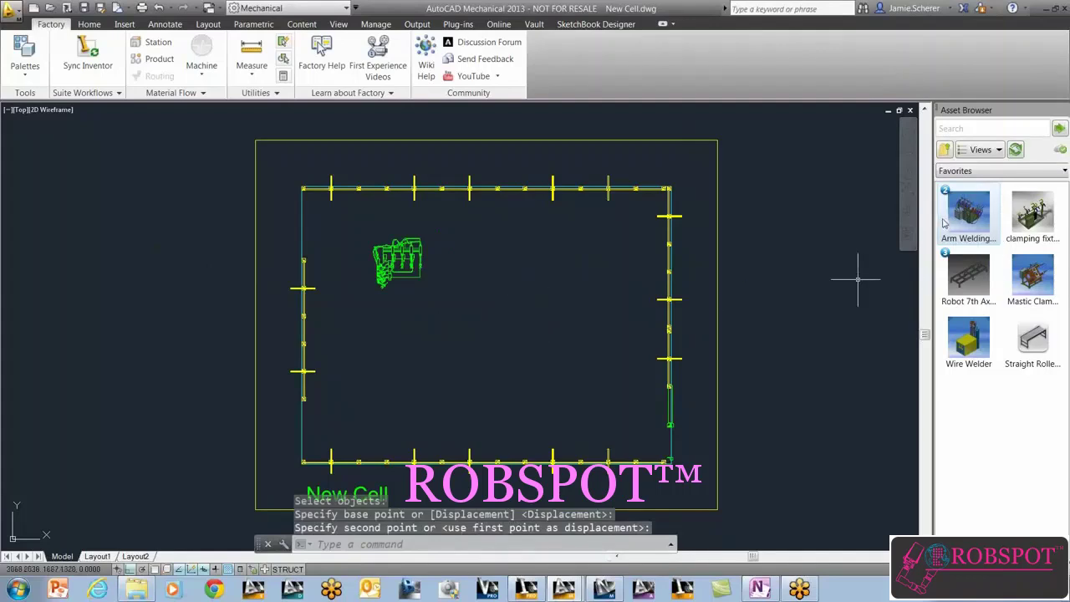
key("Escape")
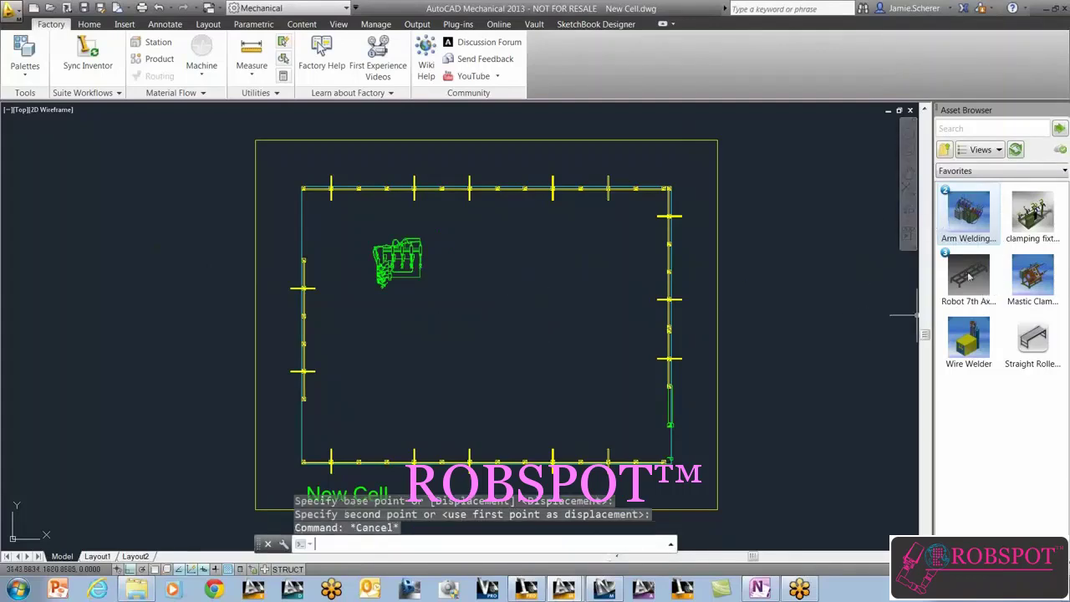
- Insert one Robot 7th Axis Riser in the middle of the cell, rotated 90°
left_click_drag(978, 287, 448, 350)
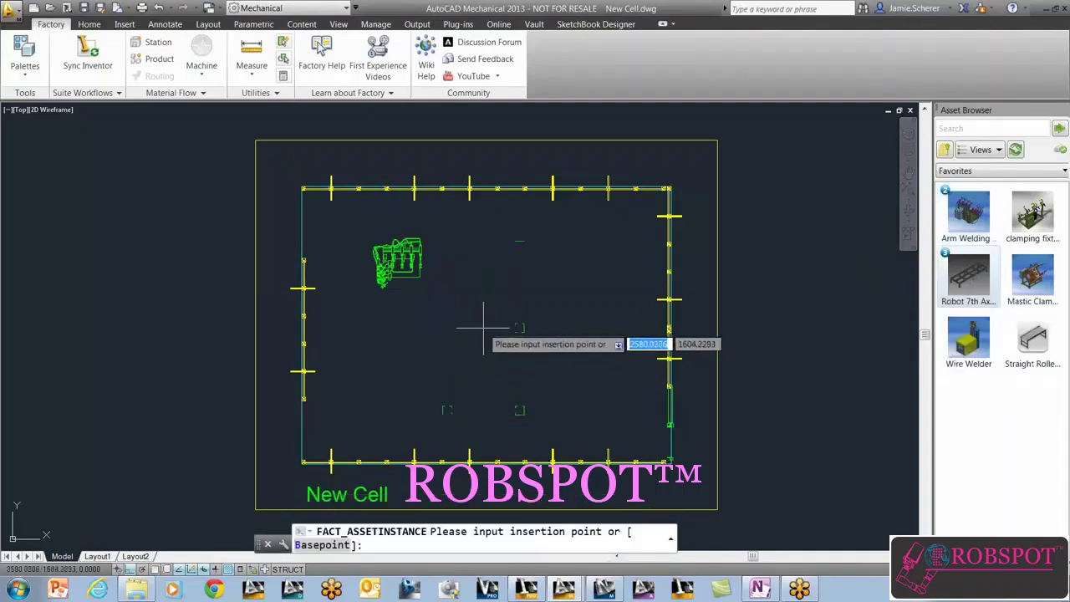
left_click(483, 326)
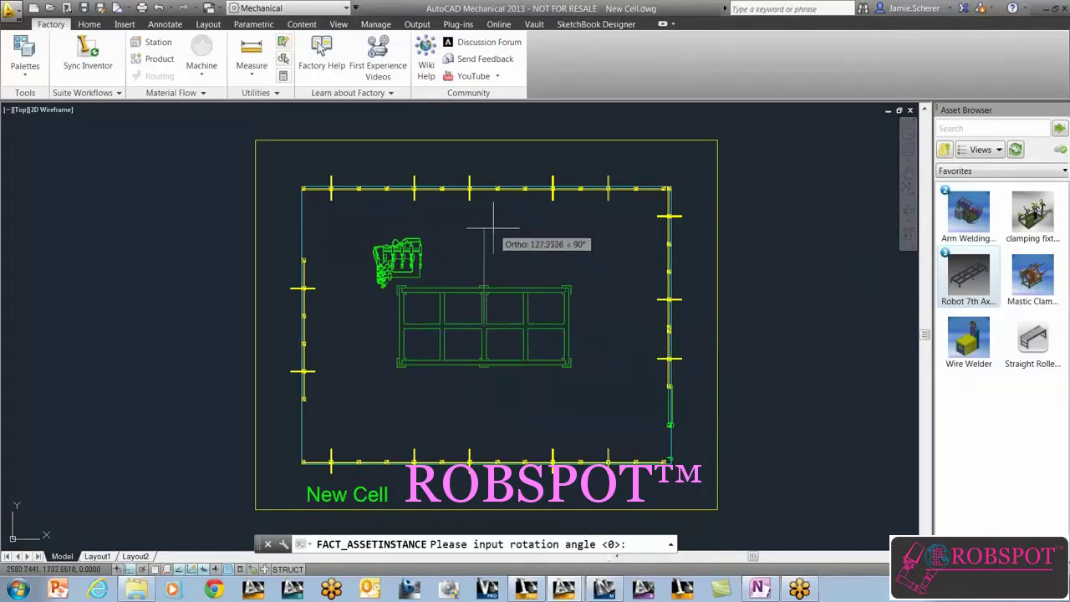
left_click(497, 228)
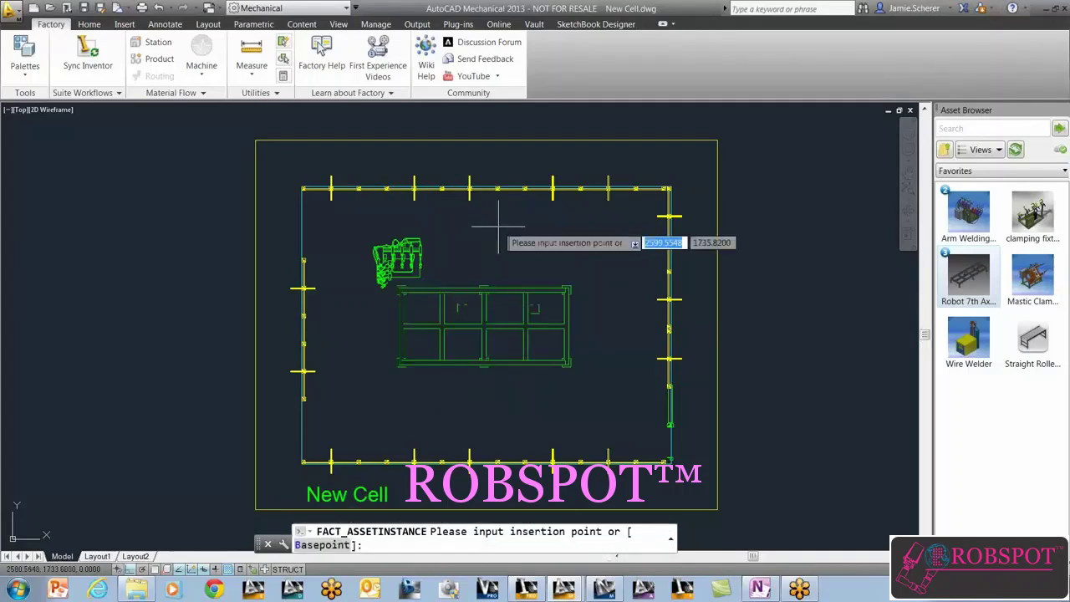
key("Escape")
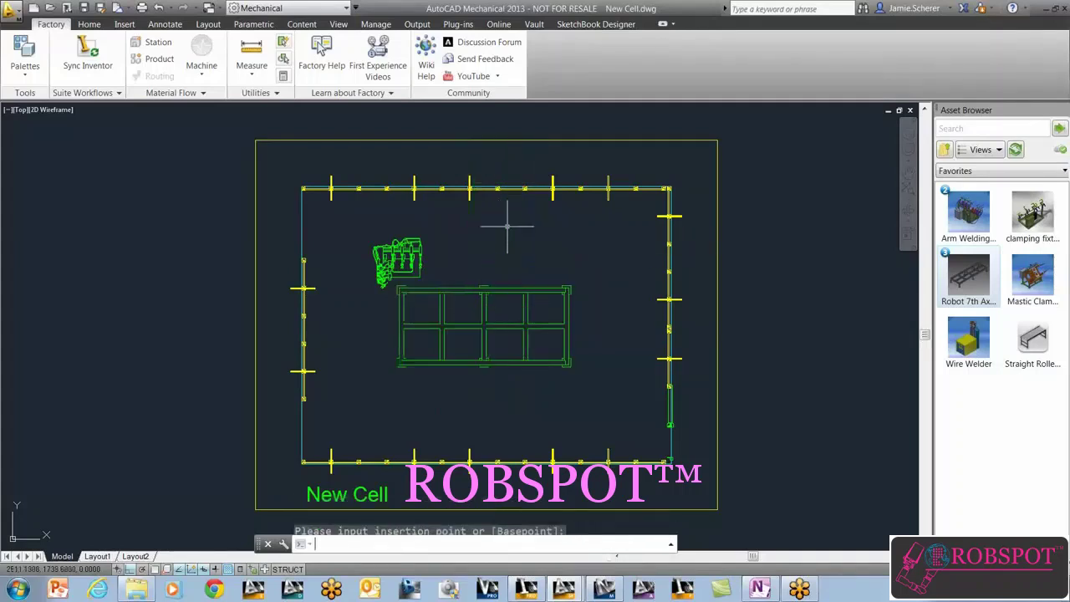
key("Escape")
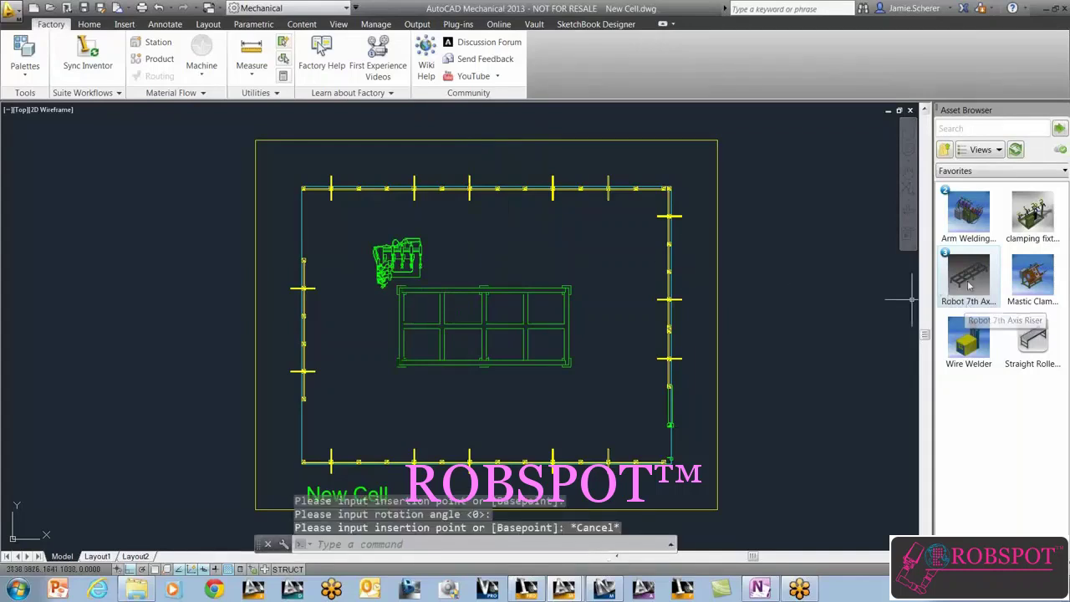
- Set the asset variant of the Robot 7th Axis Riser in Favorites to 120_inchx220_inch
mouse_move(969, 290)
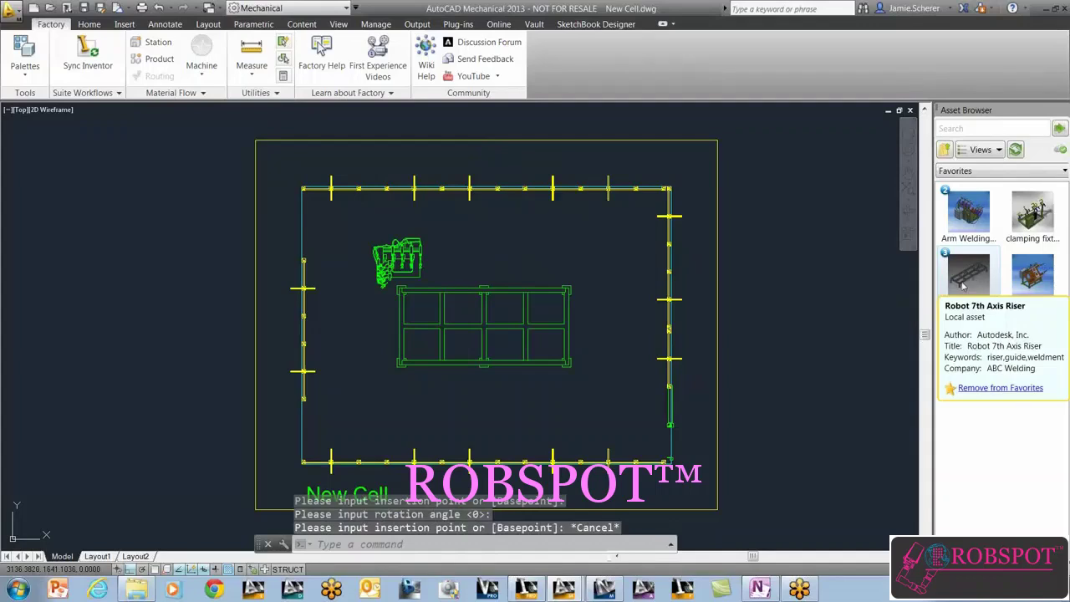
right_click(964, 290)
mouse_move(926, 286)
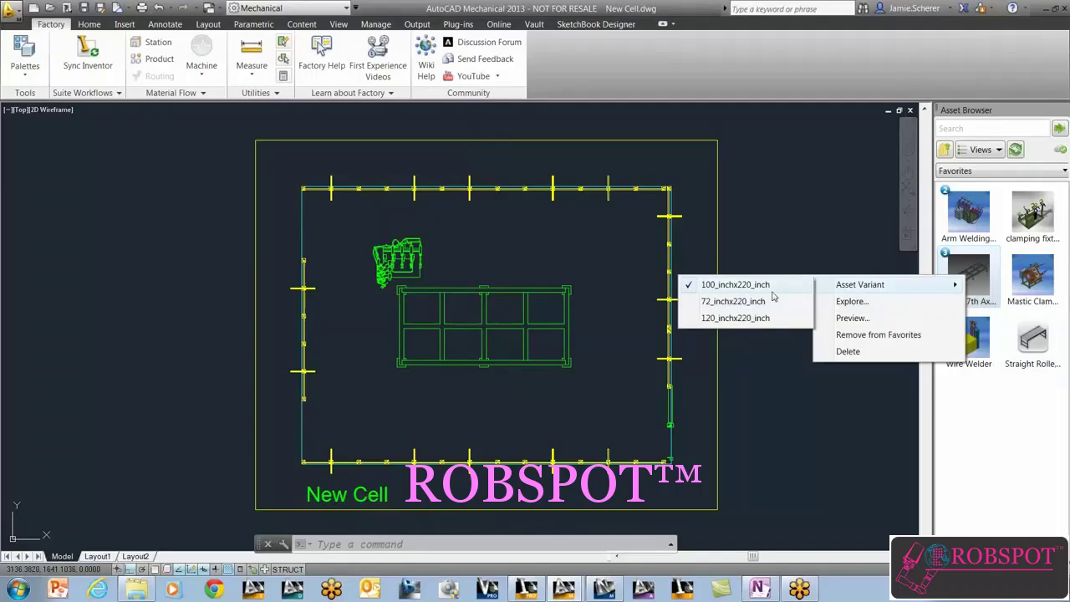
left_click(716, 318)
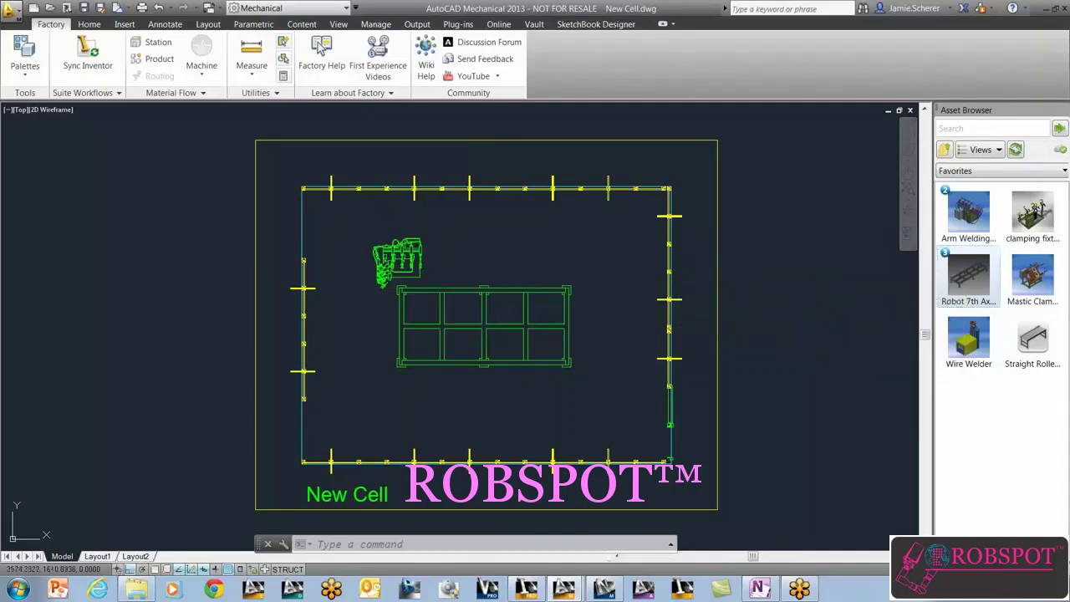
- Switch the riser placed in the cell to the 120_inchx220_inch asset variant
right_click(486, 324)
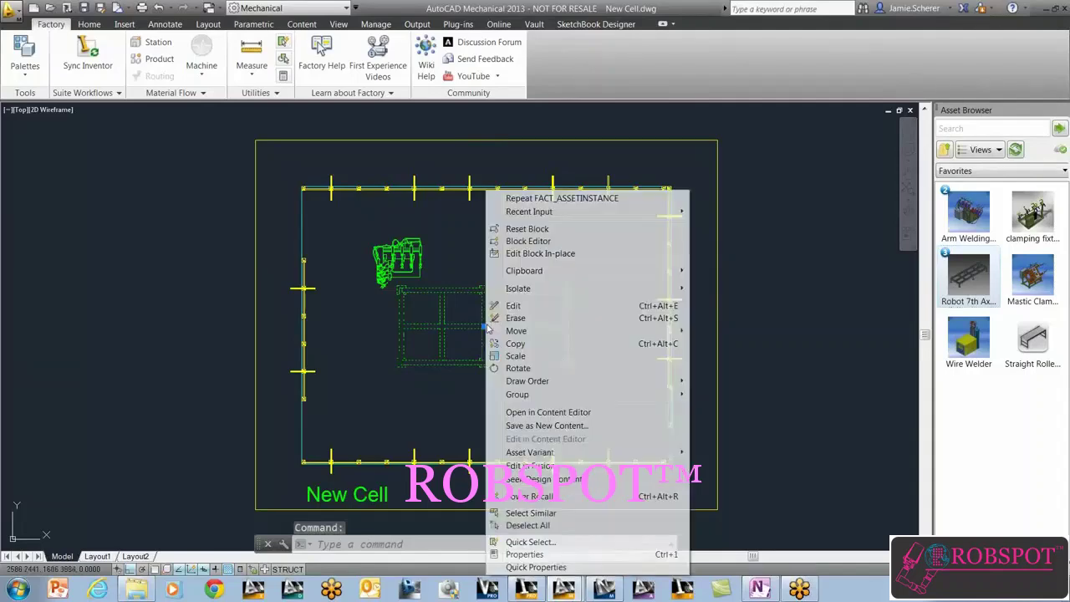
mouse_move(560, 453)
left_click(741, 479)
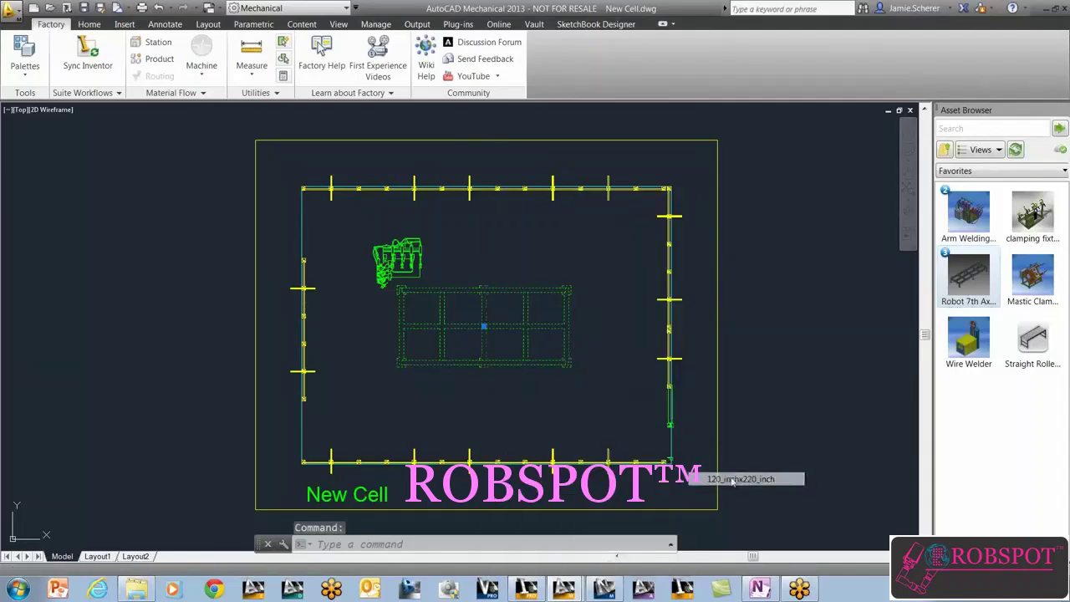
- Switch the Robot 7th Axis Riser placed in the cell to the 72_inchx220_inch asset variant
key("Escape")
left_click(493, 339)
left_click(494, 338)
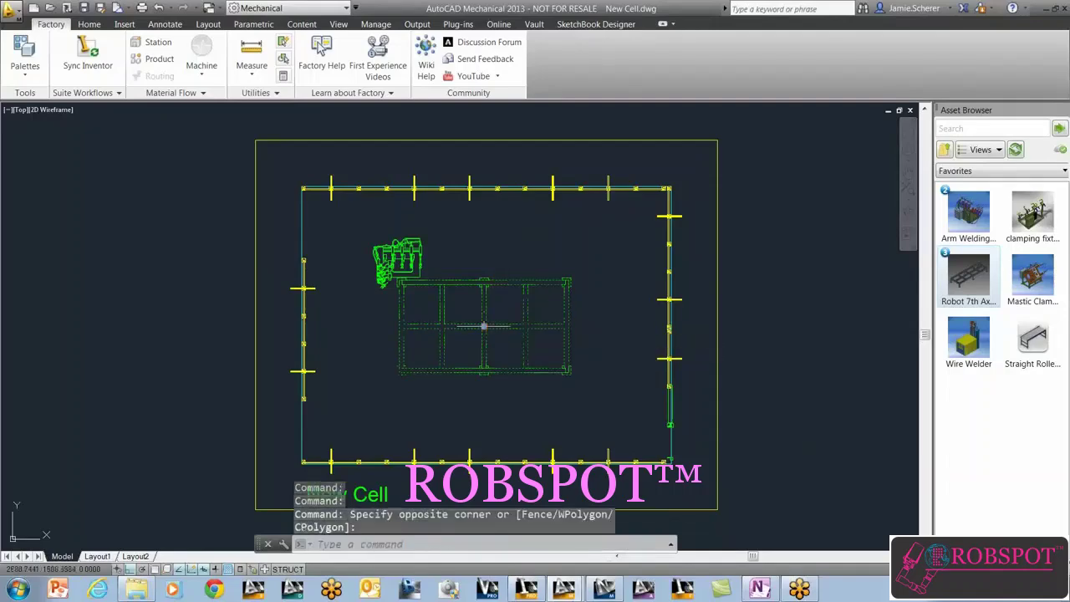
right_click(492, 341)
mouse_move(560, 452)
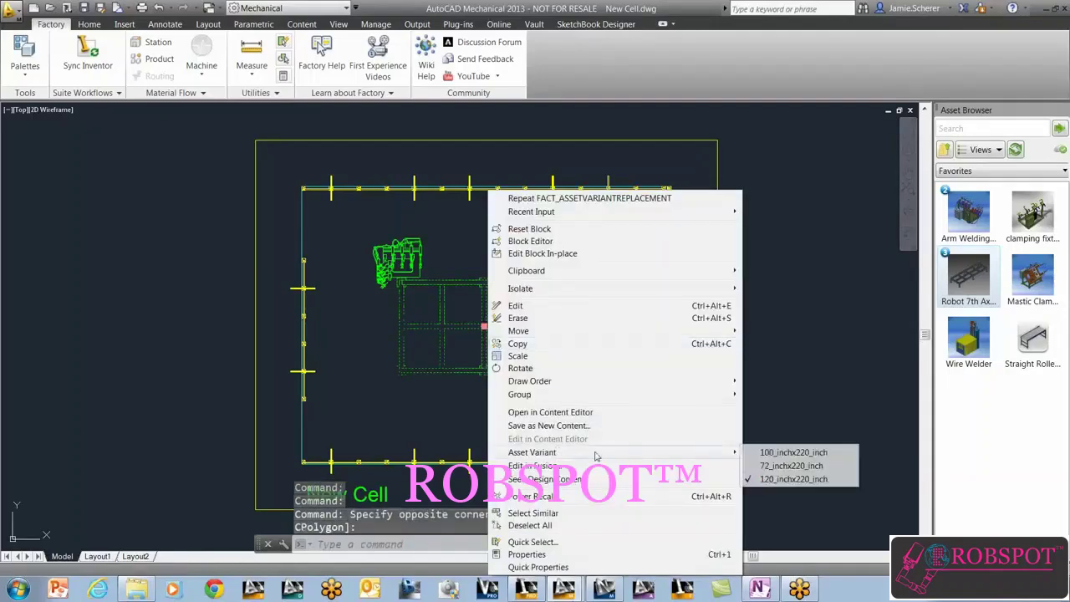
left_click(795, 462)
key("Escape")
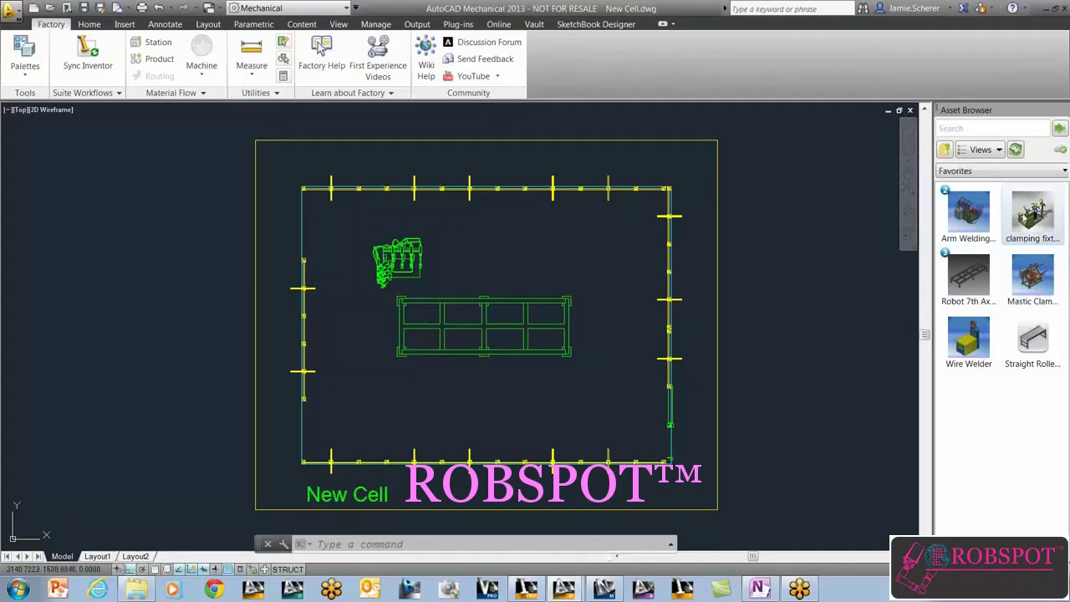
- Insert one clamping fixture just right of the Robot 7th Axis Riser with a rotation angle of 0°
left_click_drag(616, 270, 624, 306)
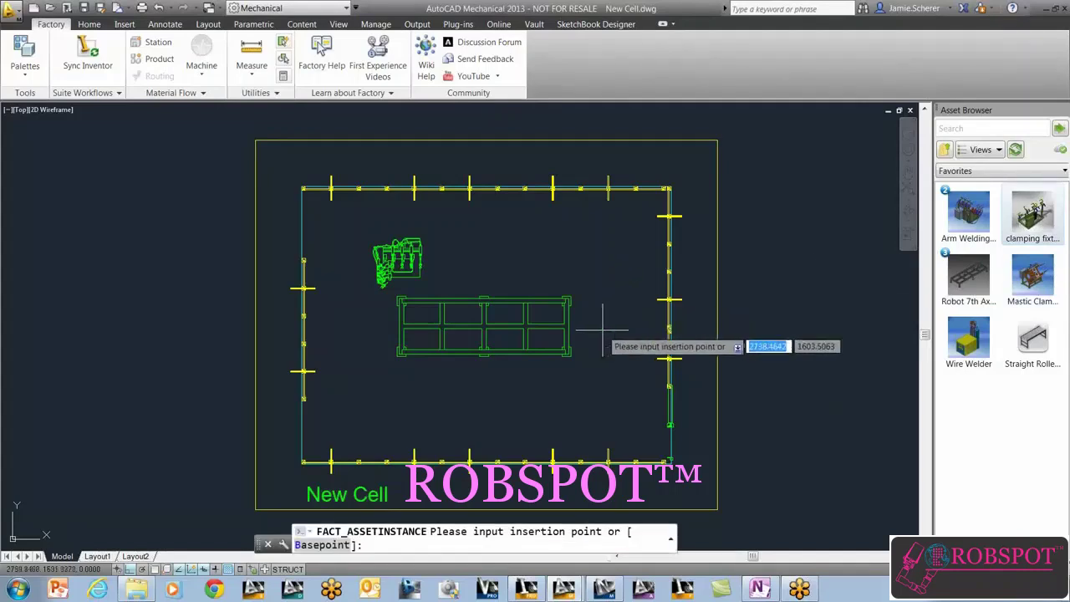
left_click(618, 306)
key("Return")
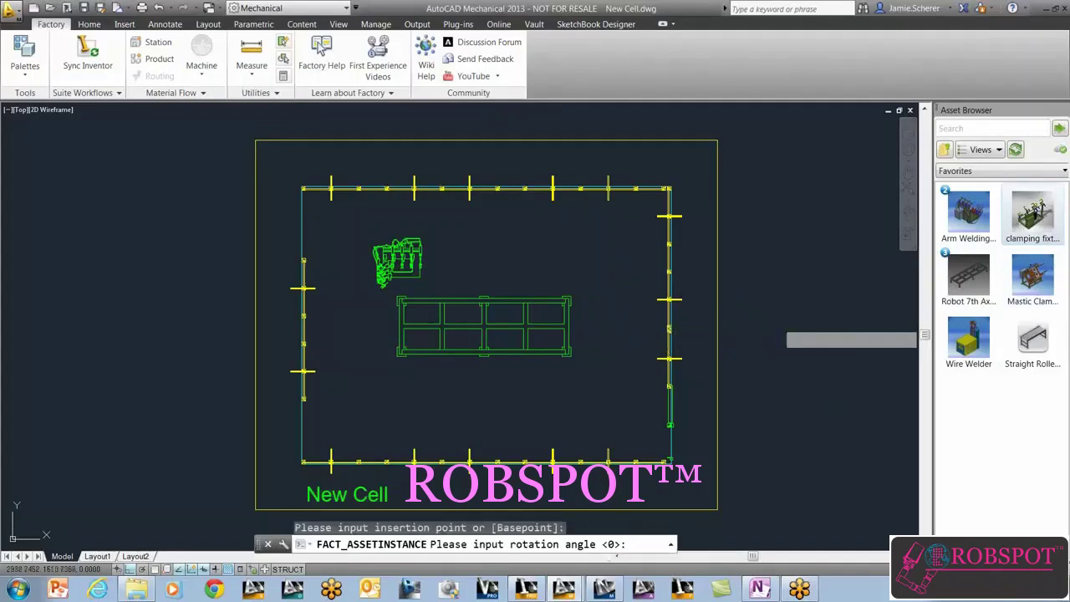
key("Escape")
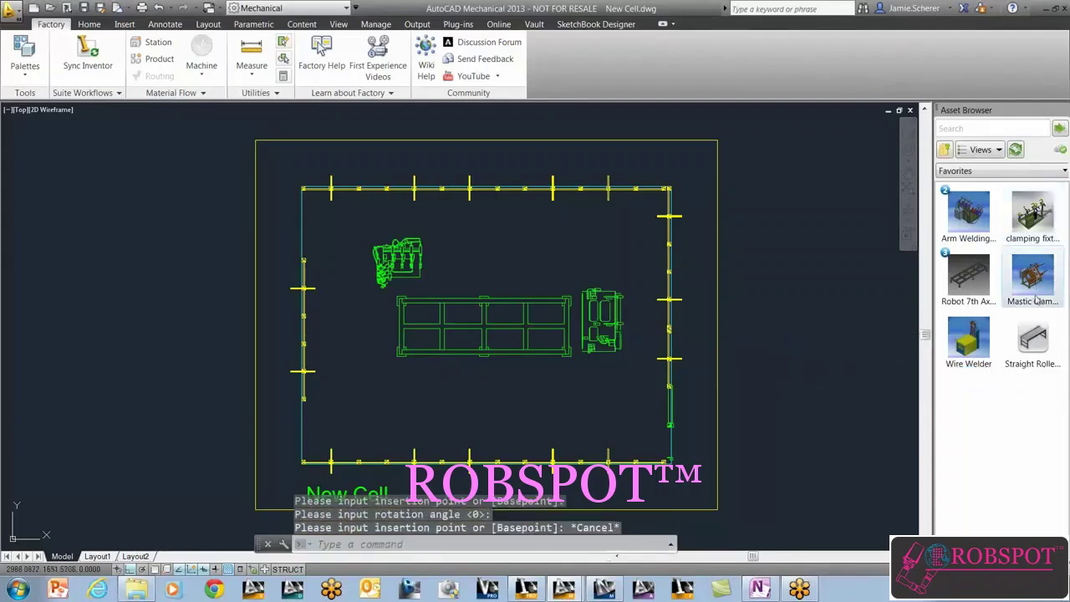
- Insert a Mastic Clamp asset near the riser's lower left corner, rotated 90°
left_click_drag(482, 385, 443, 397)
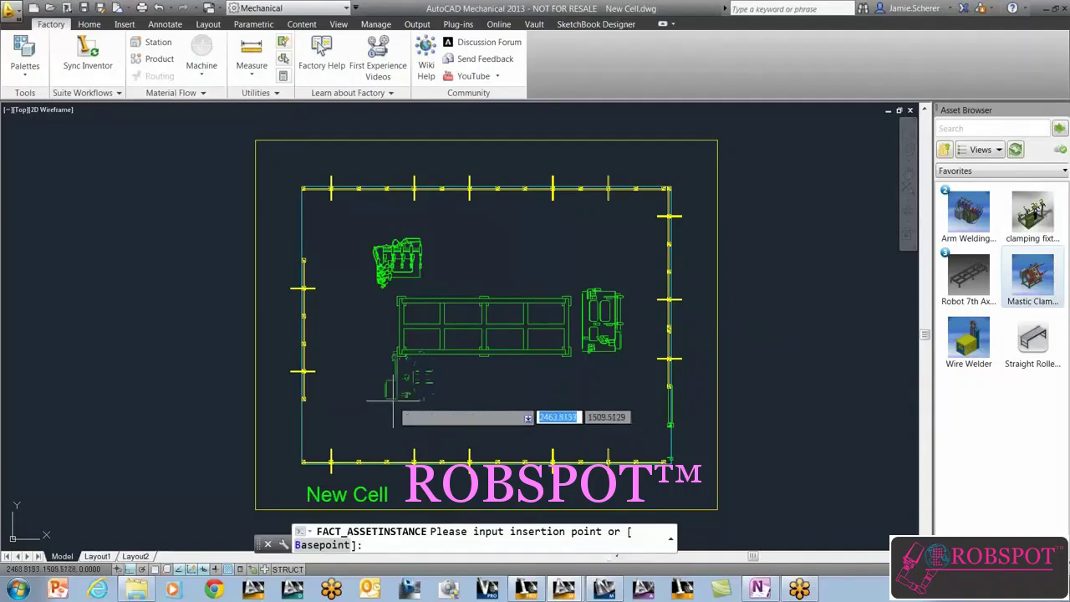
left_click(397, 401)
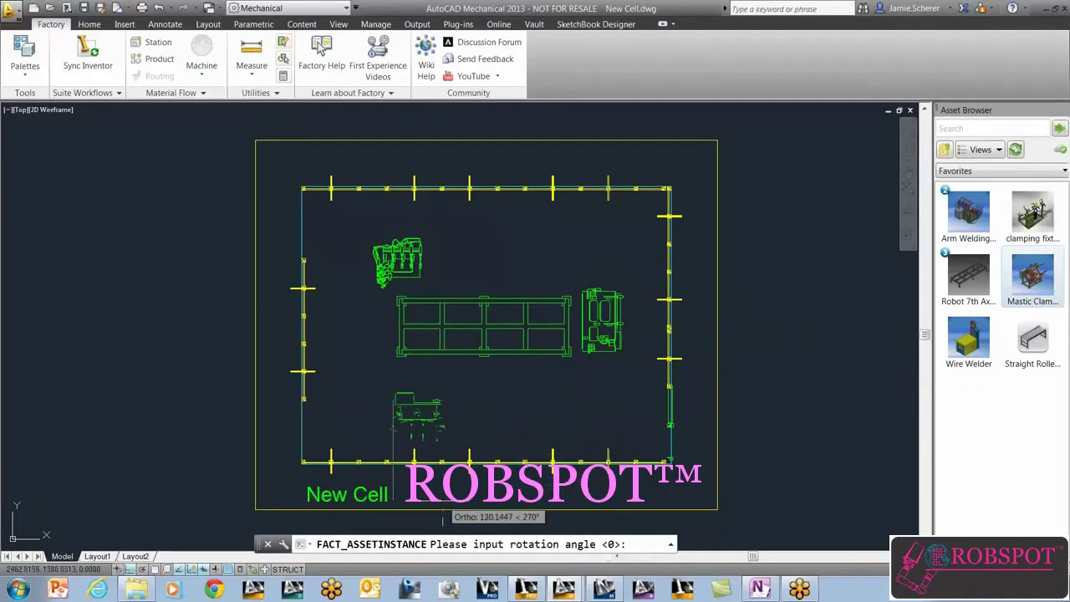
left_click(411, 147)
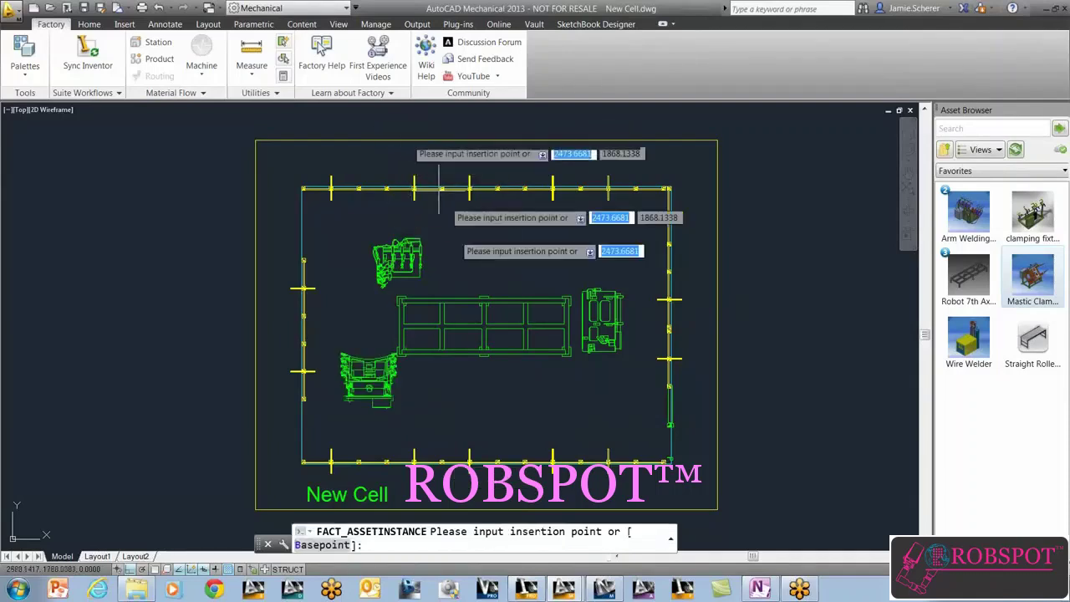
- Move the Mastic Clamp asset below the left end of the riser, with Snap on and Ortho off
left_click(424, 411)
left_click(351, 368)
key("Return")
left_click(395, 366)
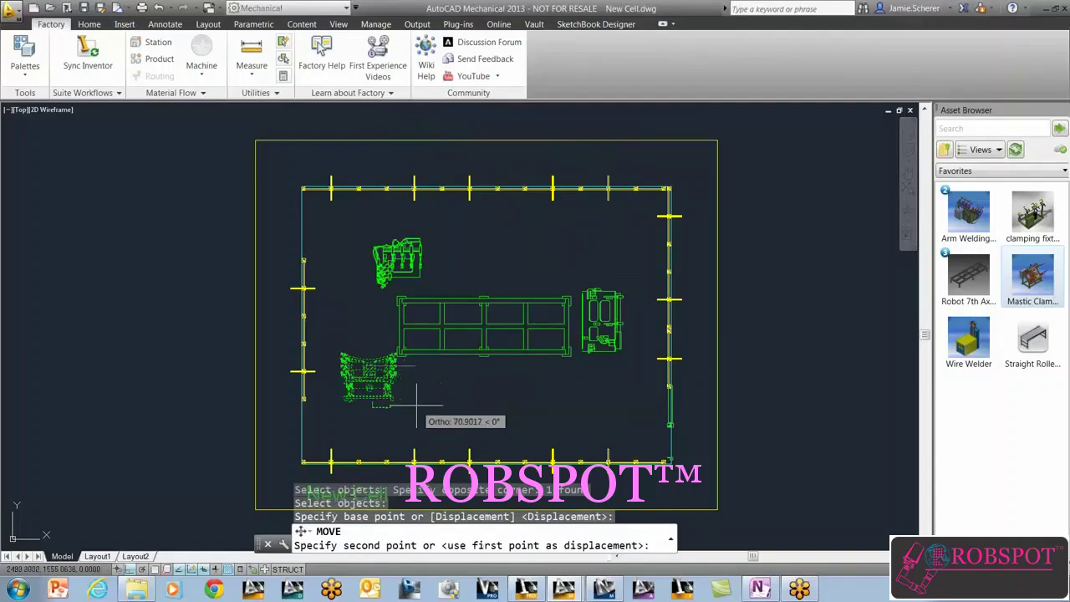
key("F9")
key("F8")
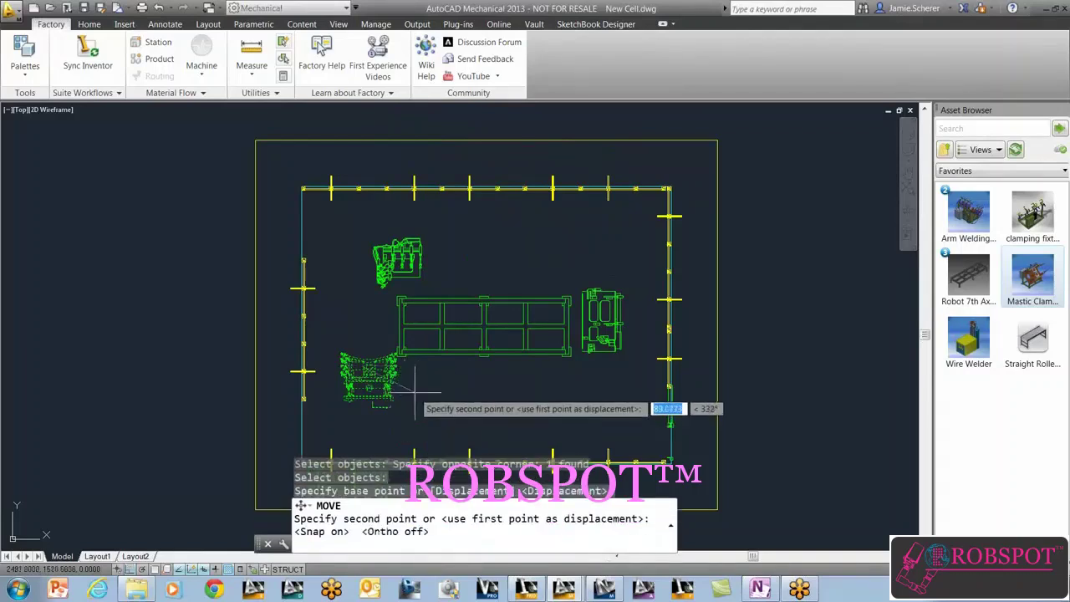
left_click(445, 391)
key("Escape")
key("Escape")
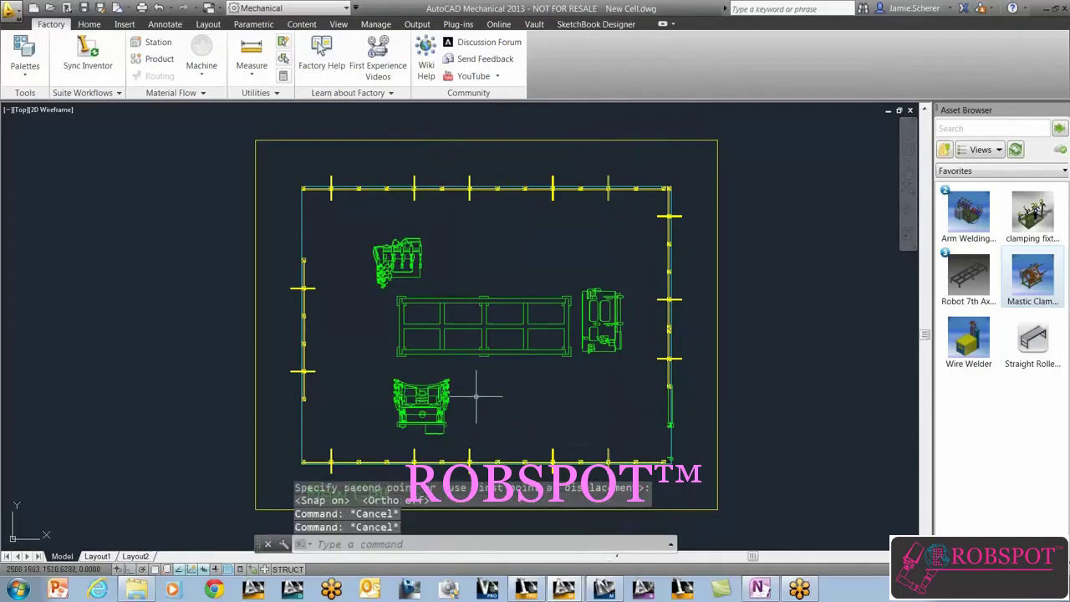
- Copy the Mastic Clamp asset horizontally, with Ortho on, to below the right end of the riser
type("co")
key("Return")
left_click(491, 416)
left_click(409, 390)
key("Return")
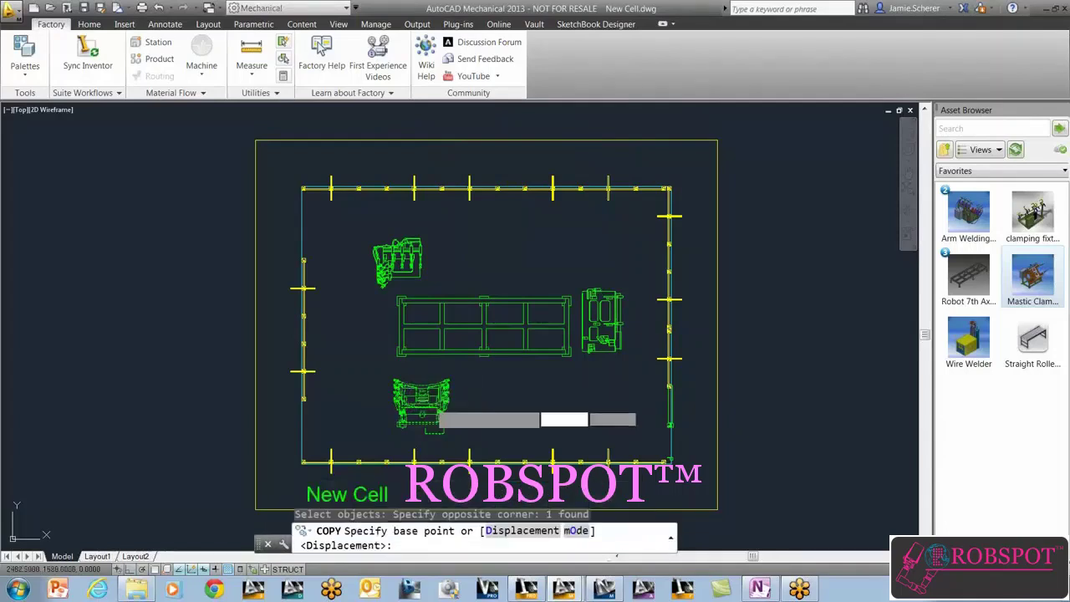
left_click(431, 403)
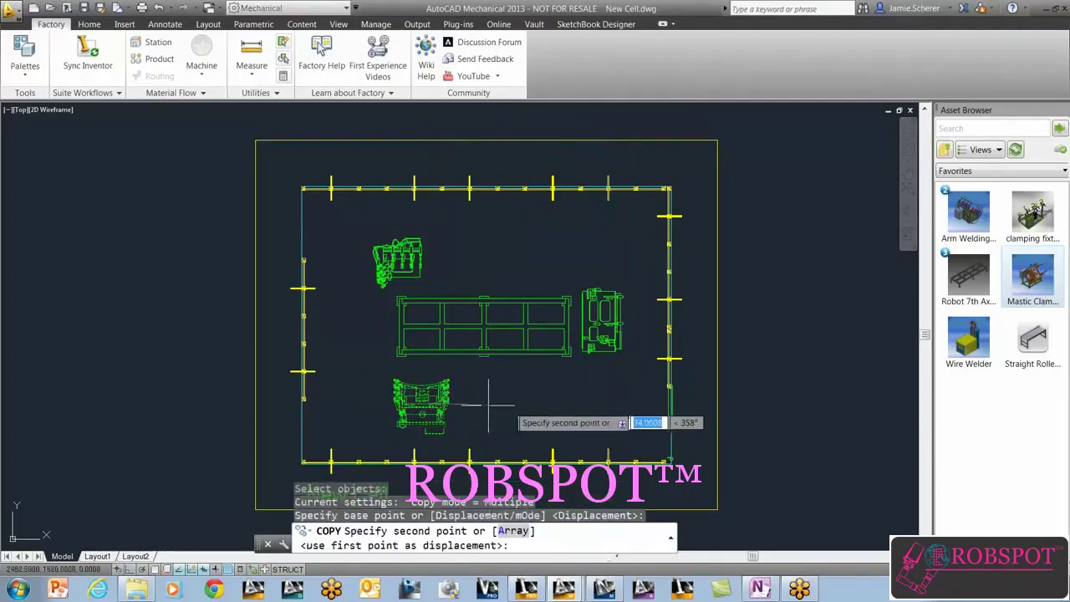
key("F8")
left_click(540, 389)
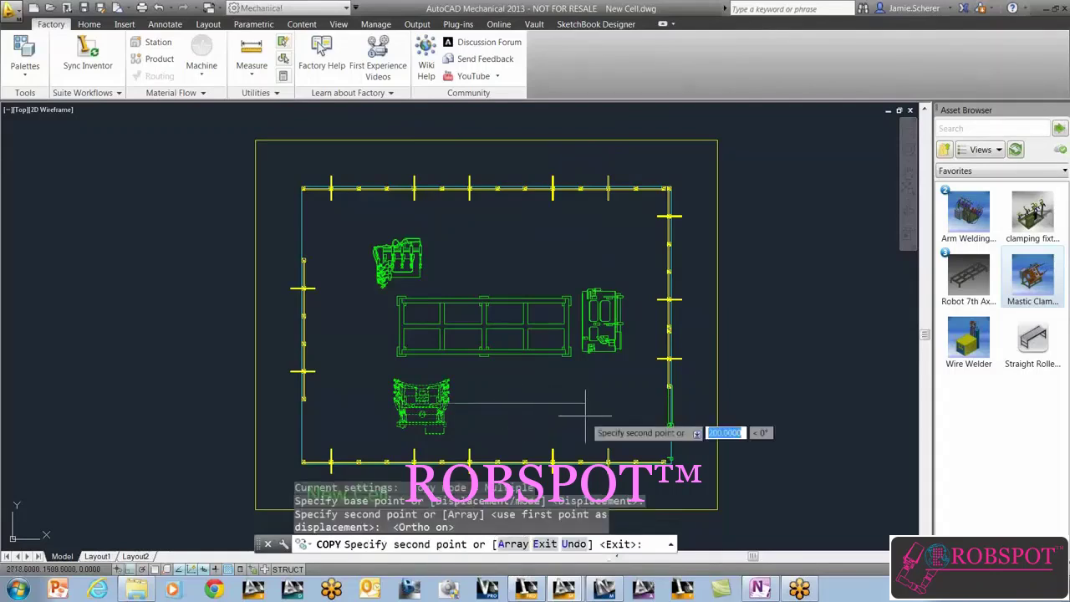
right_click(615, 397)
left_click(638, 399)
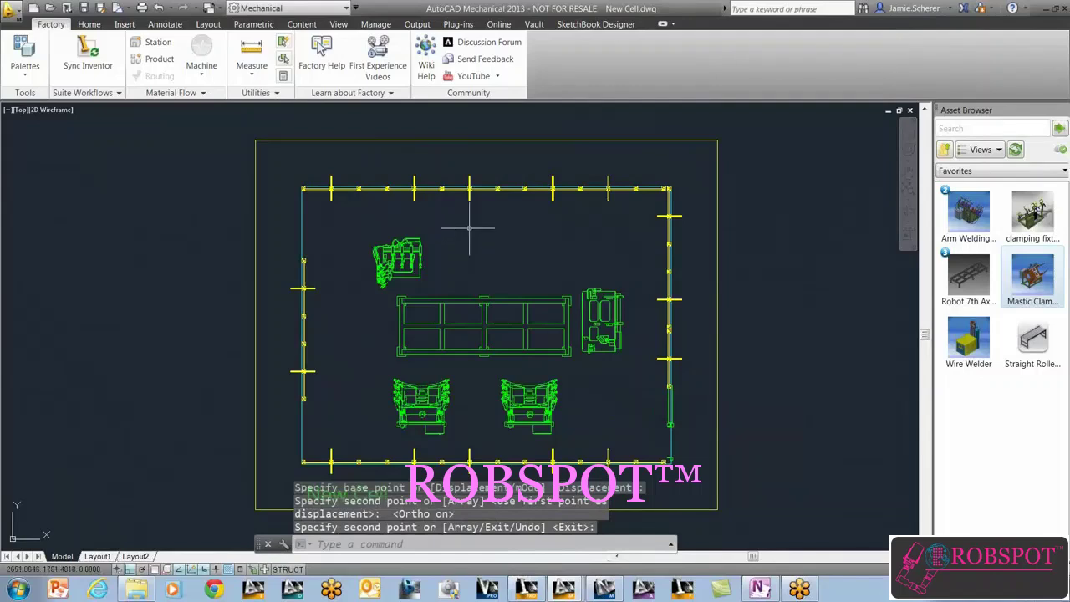
key("Escape")
key("Escape")
- Move the Arm Welding asset horizontally to the right so it sits above the riser's left end
type("m")
key("Return")
left_click(469, 269)
left_click(411, 240)
right_click(412, 240)
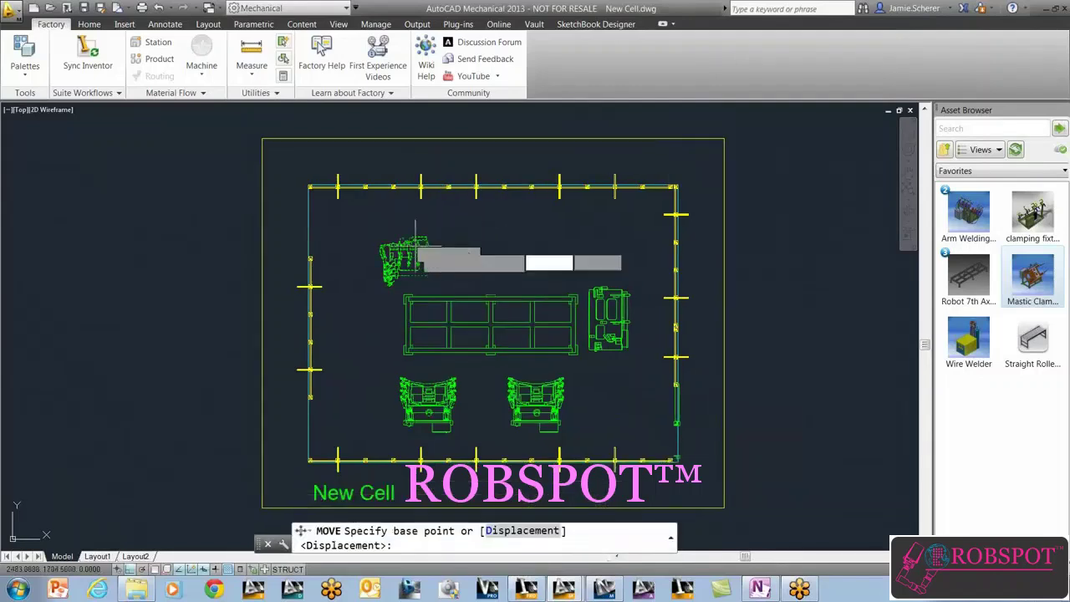
left_click(414, 242)
left_click(431, 241)
middle_click_drag(520, 240, 522, 239)
key("Escape")
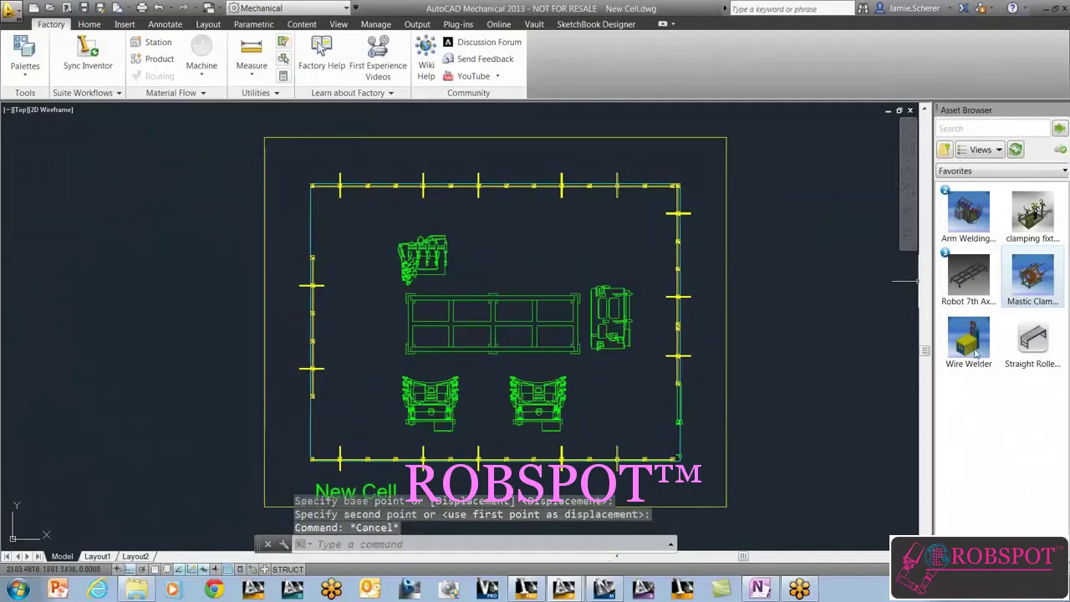
- Insert one Wire Welder outside the cell's left fence, near the opening at its upper end
left_click(971, 343)
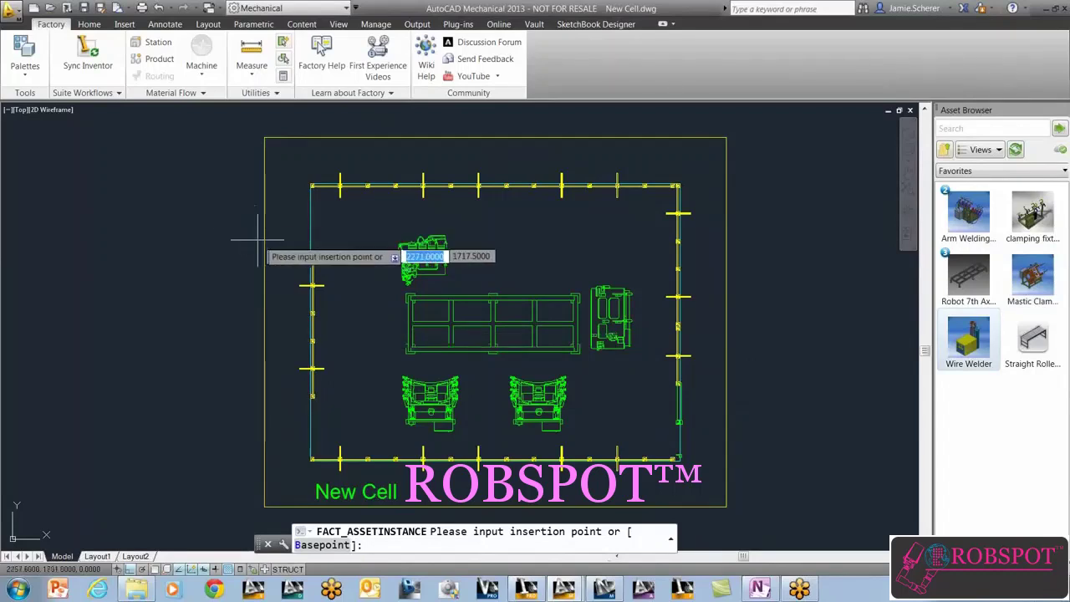
left_click(280, 347)
key("Escape")
key("Escape")
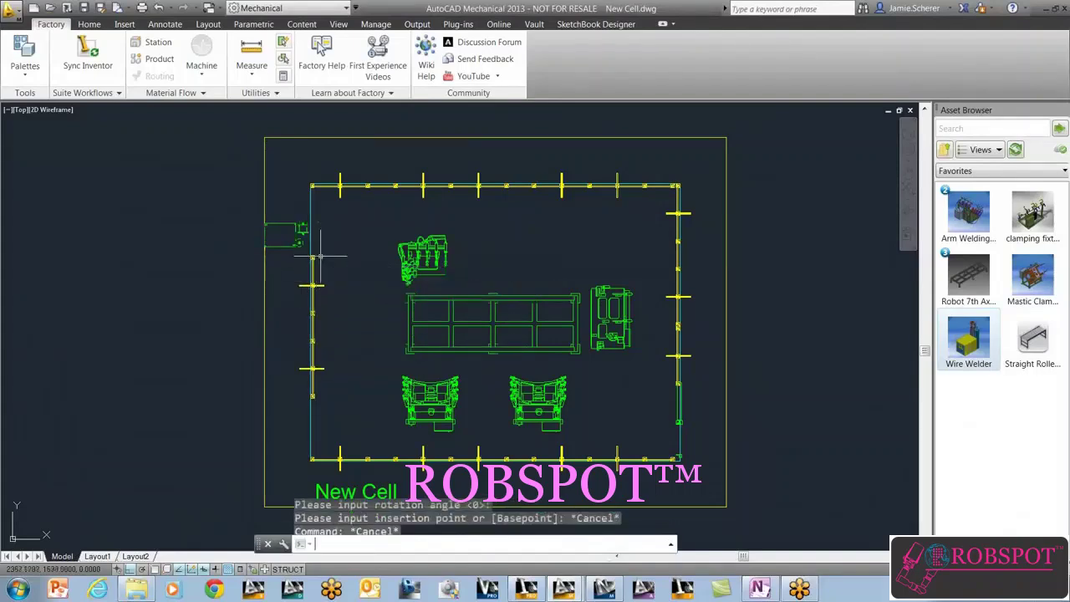
- Move the Wire Welder slightly downward along the outside of the left fence
type("m")
key("Return")
left_click(279, 249)
left_click(276, 227)
key("Return")
left_click(215, 219)
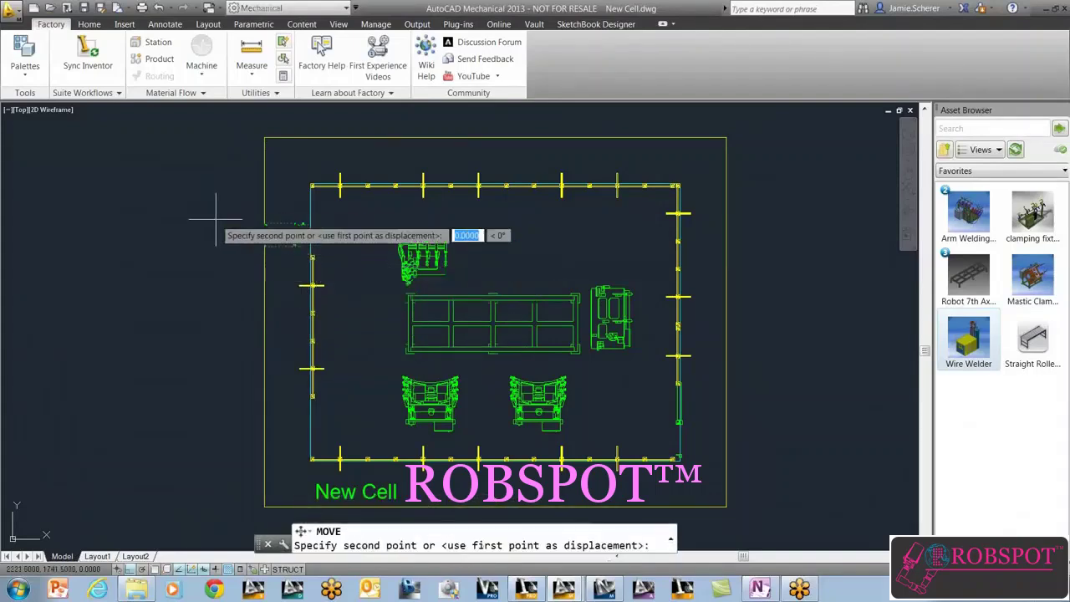
key("Escape")
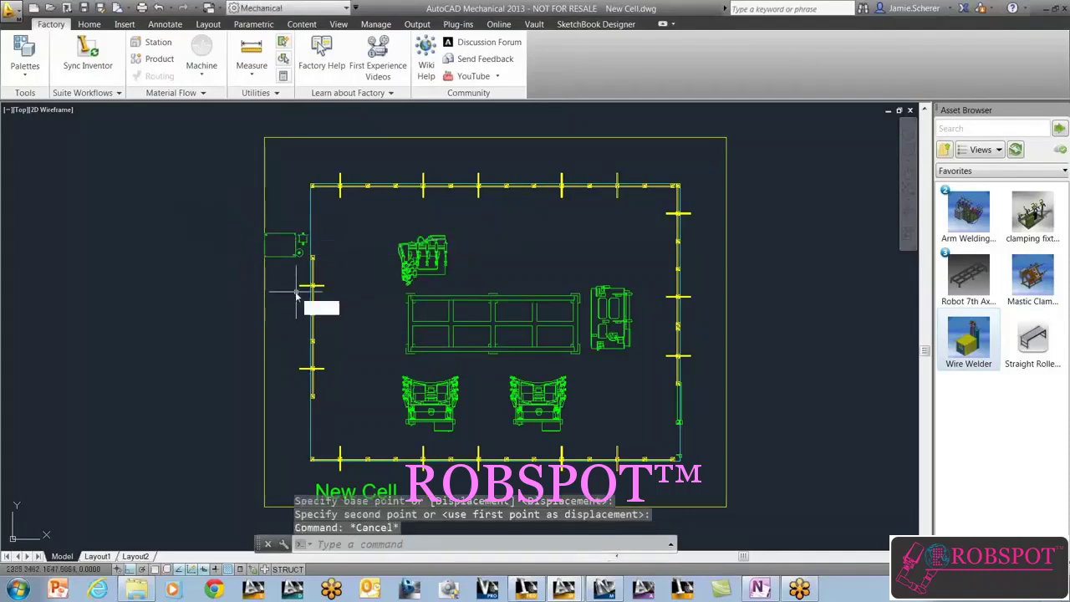
- Copy the Wire Welder twice straight down to form a column of three along the outside of the left fence
type("co")
key("Return")
left_click(295, 216)
left_click(285, 263)
key("Return")
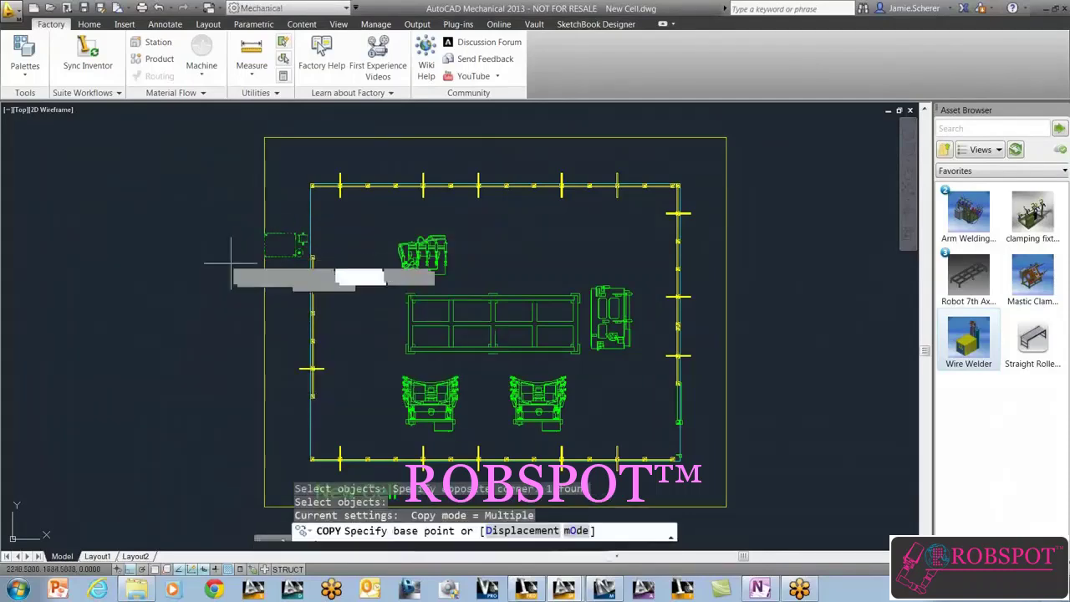
left_click(231, 264)
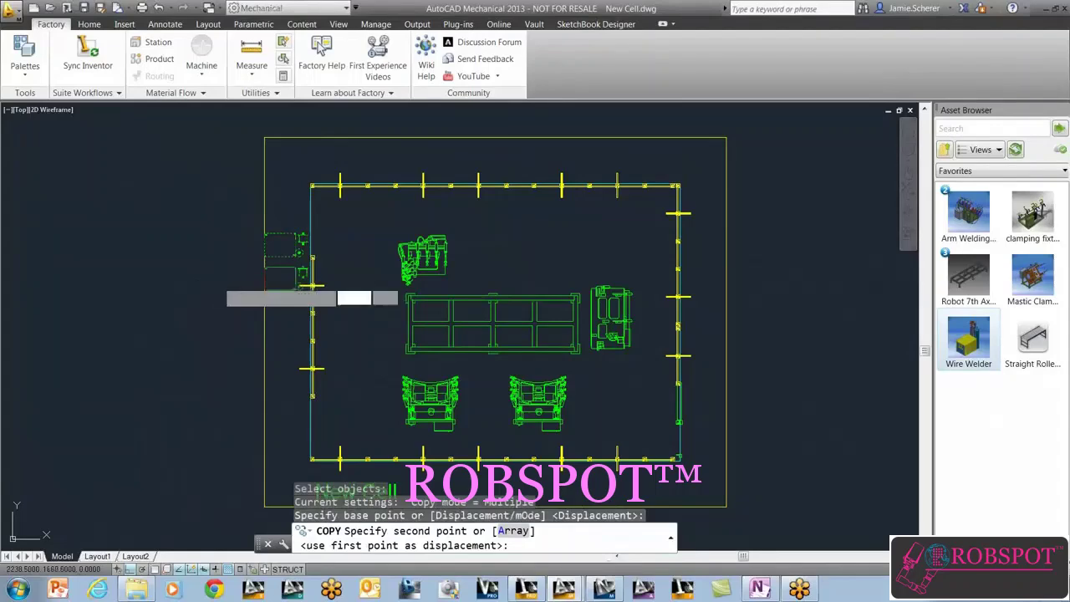
left_click(219, 288)
right_click(218, 310)
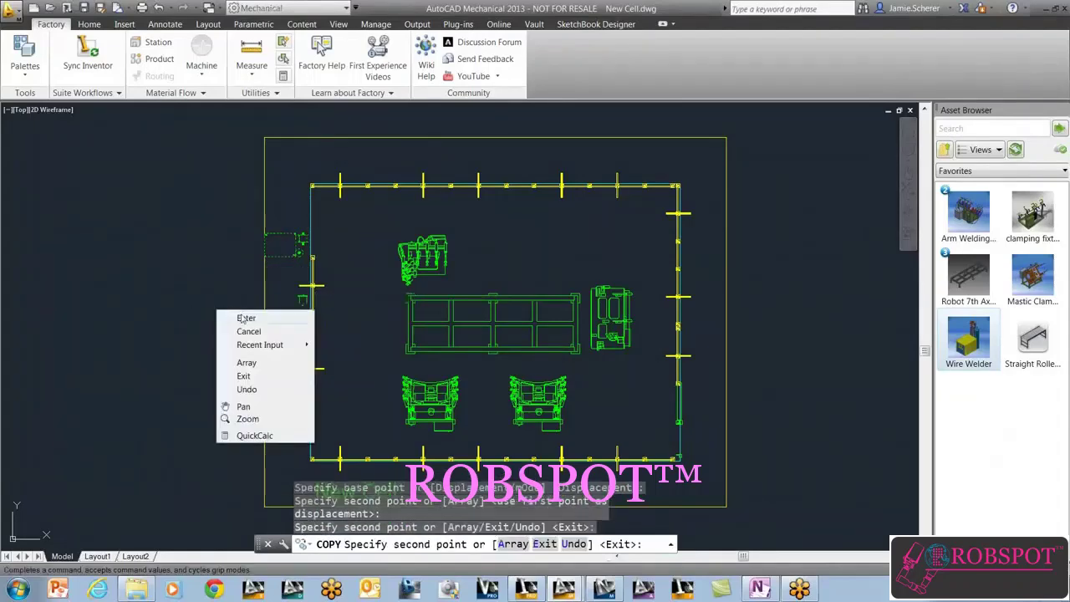
left_click(245, 319)
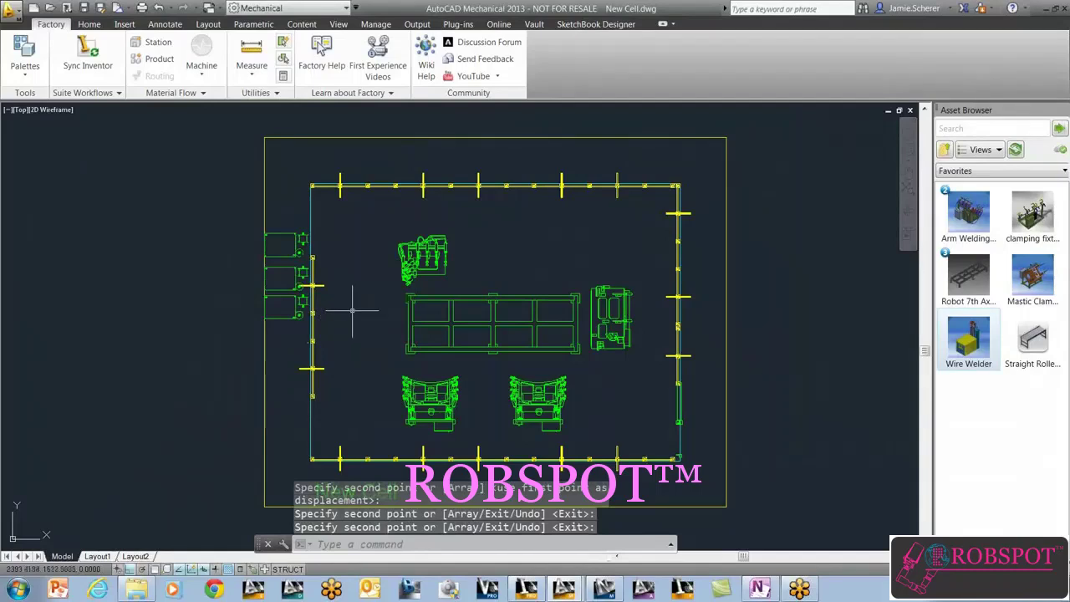
middle_click_drag(357, 303, 359, 294)
key("Escape")
key("Escape")
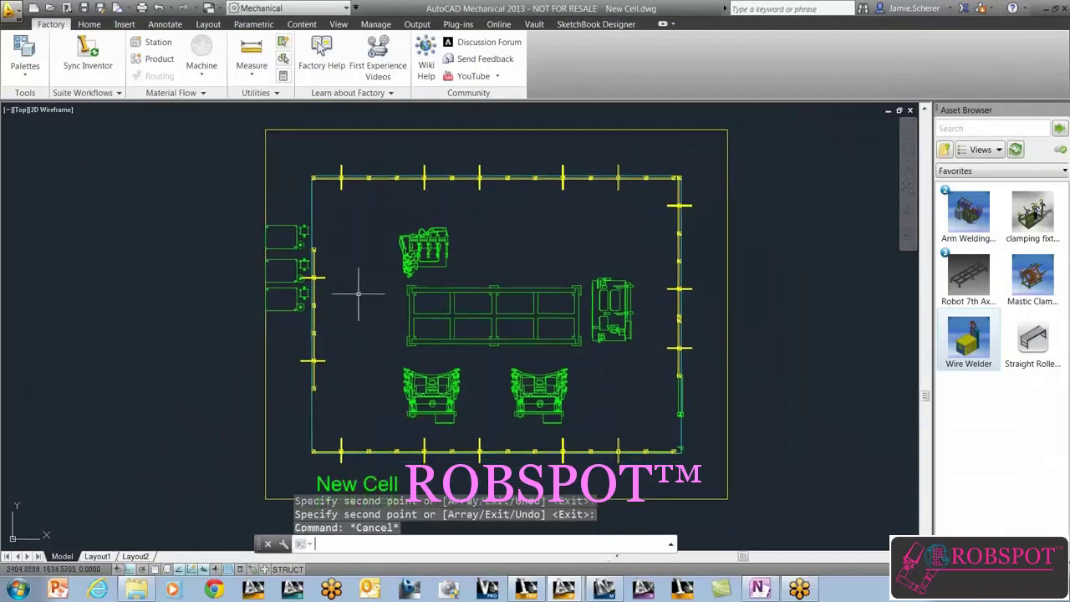
- Copy the Arm Welding asset horizontally to the right, above the right half of the riser
type("co")
key("Return")
left_click(472, 231)
left_click(400, 278)
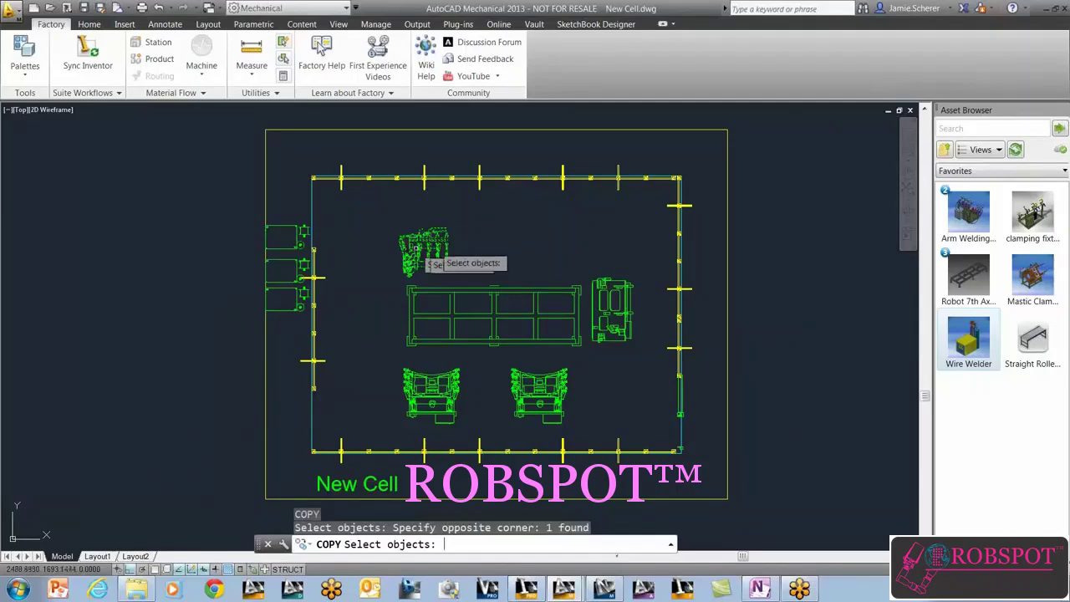
key("Return")
left_click(502, 239)
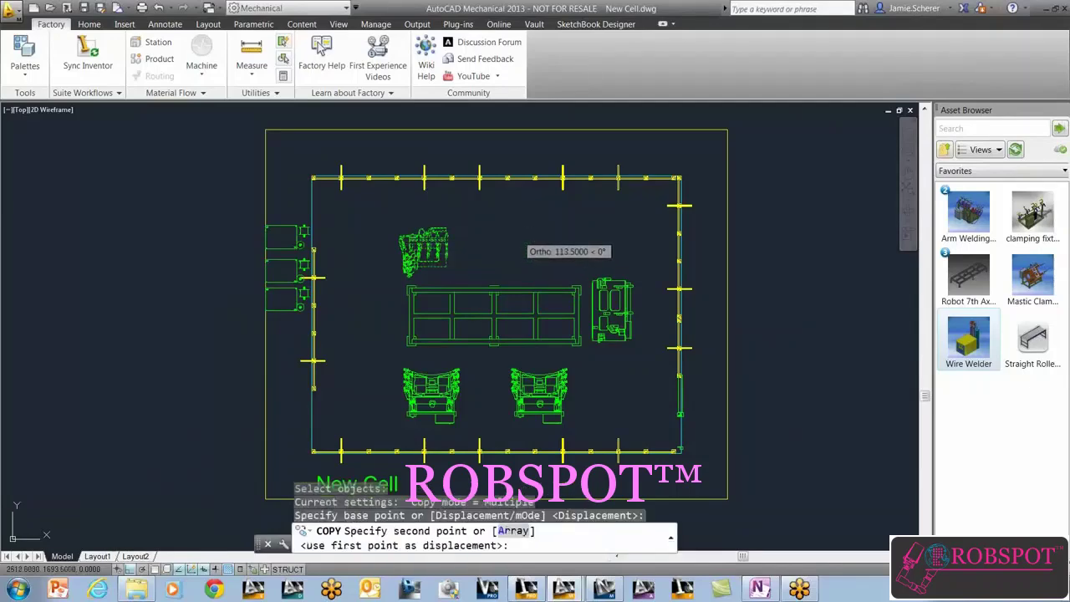
left_click(518, 238)
key("Escape")
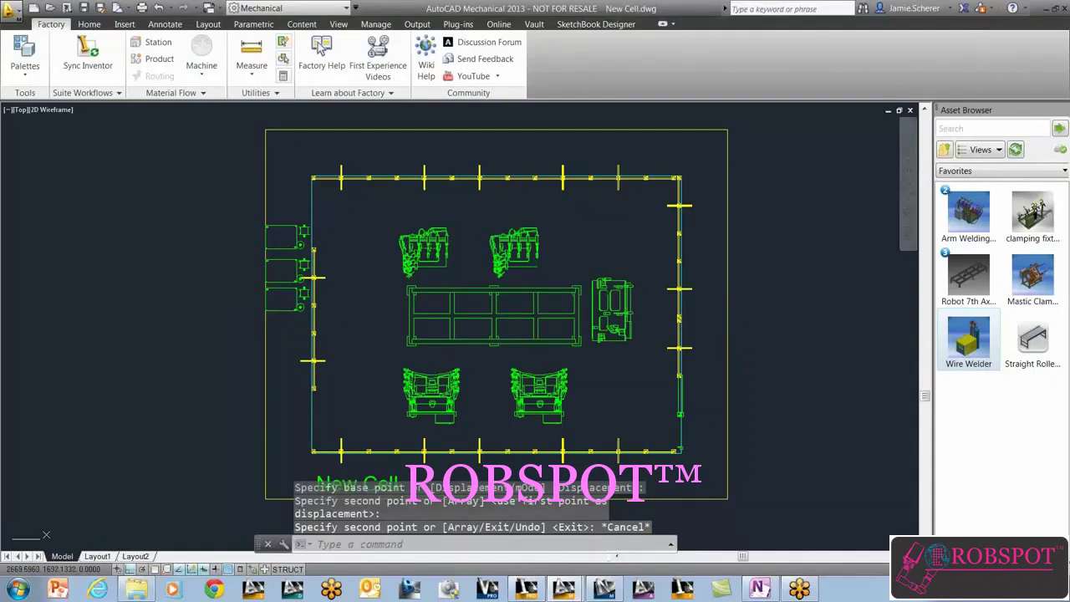
left_click(557, 292)
mouse_move(561, 290)
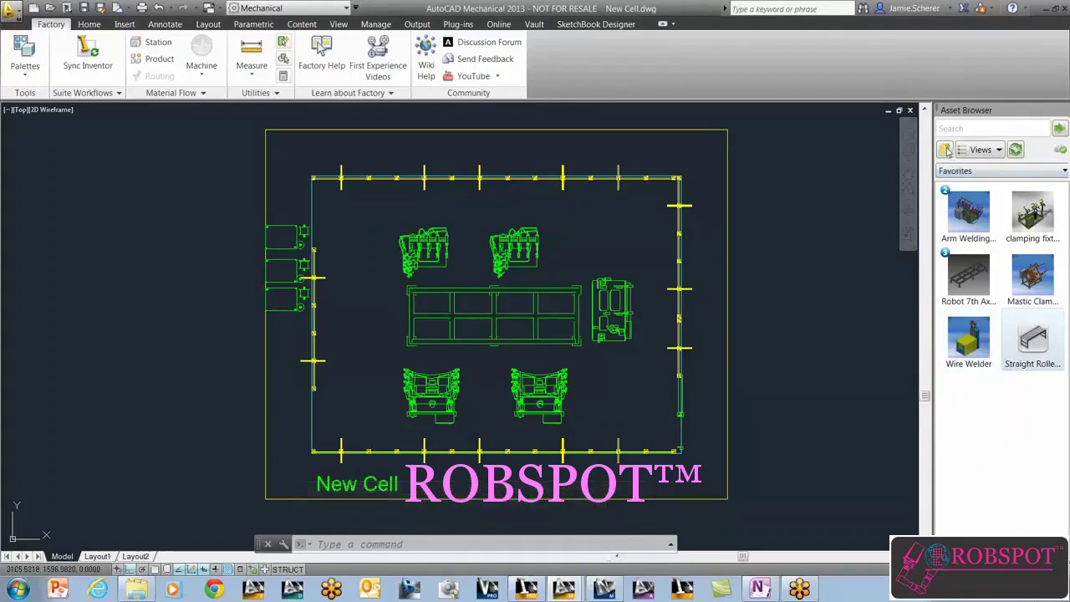
- Open the Roller folder of the Conveyor category in System Assets and look through its conveyor assets
left_click(946, 150)
double_click(969, 210)
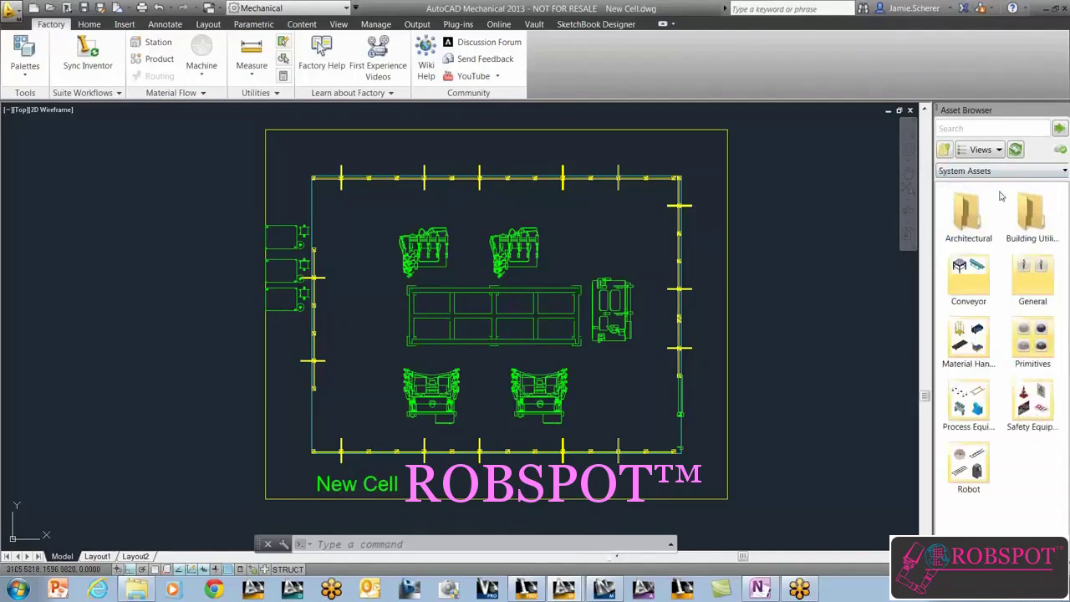
double_click(961, 282)
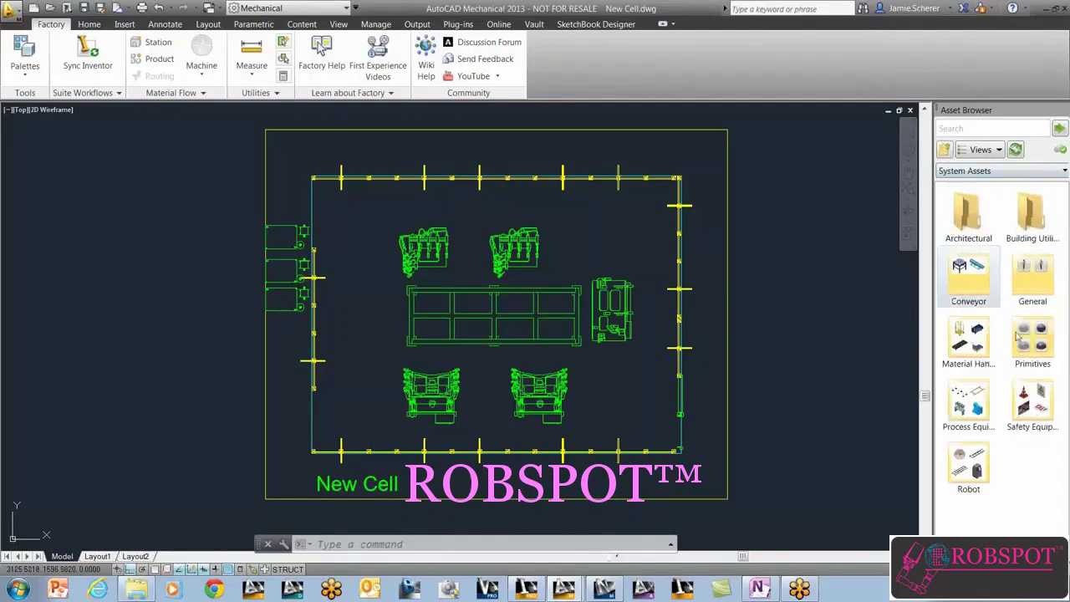
double_click(983, 329)
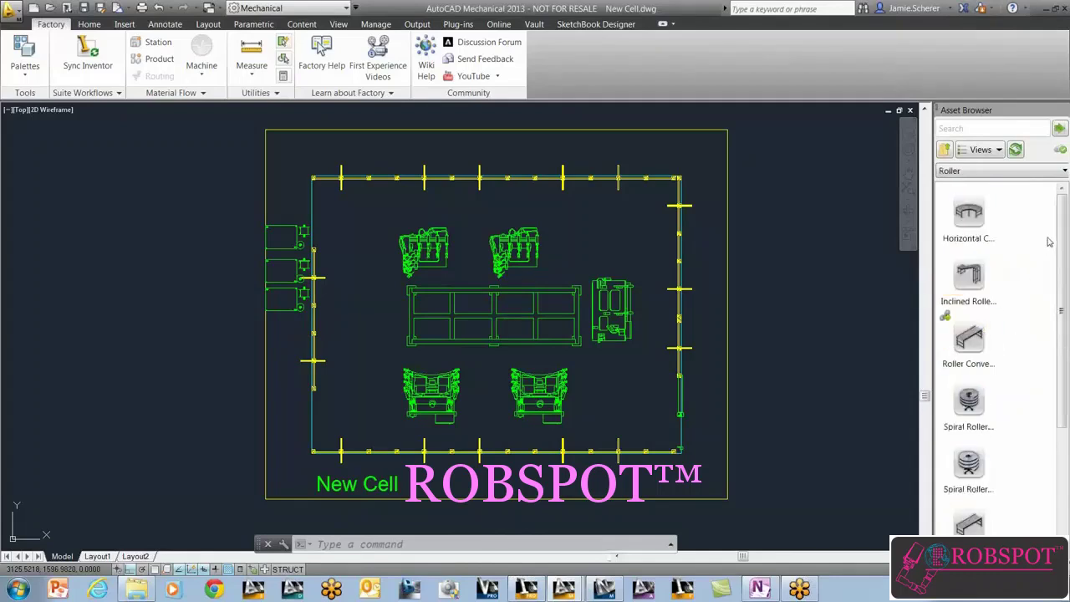
left_click_drag(1060, 231, 1055, 294)
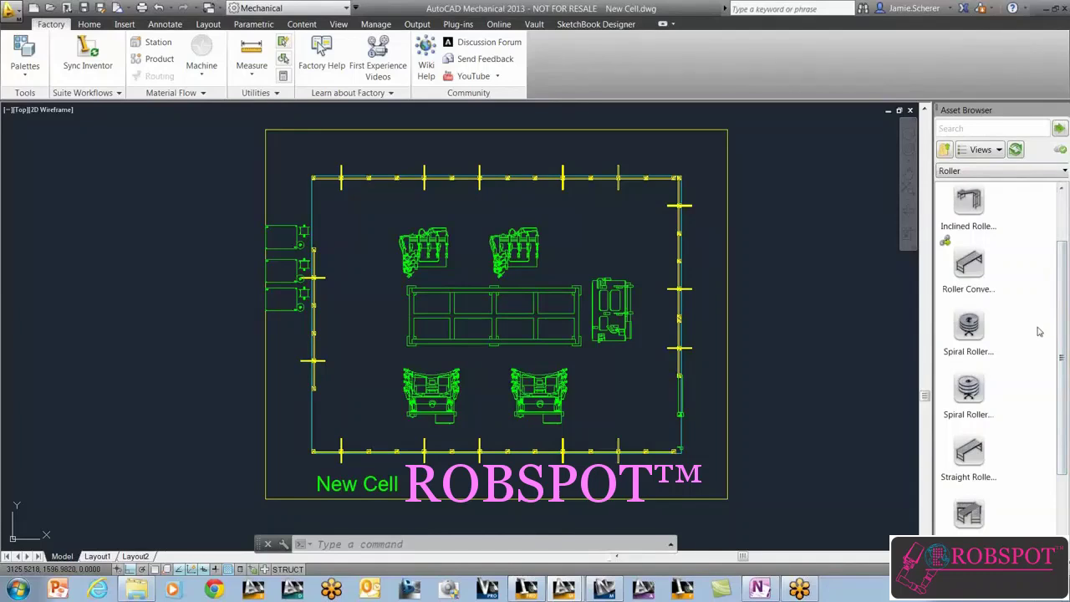
- Leave the Roller folder of the System Assets and show the Favorites assets in the Asset Browser
scroll(1038, 331, "up", 2)
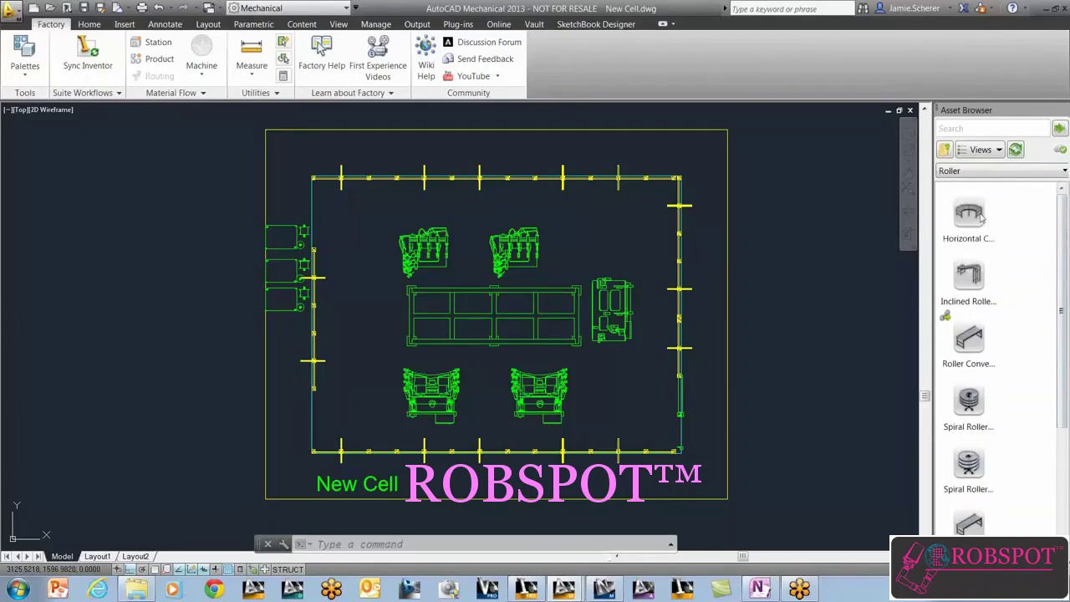
left_click(945, 151)
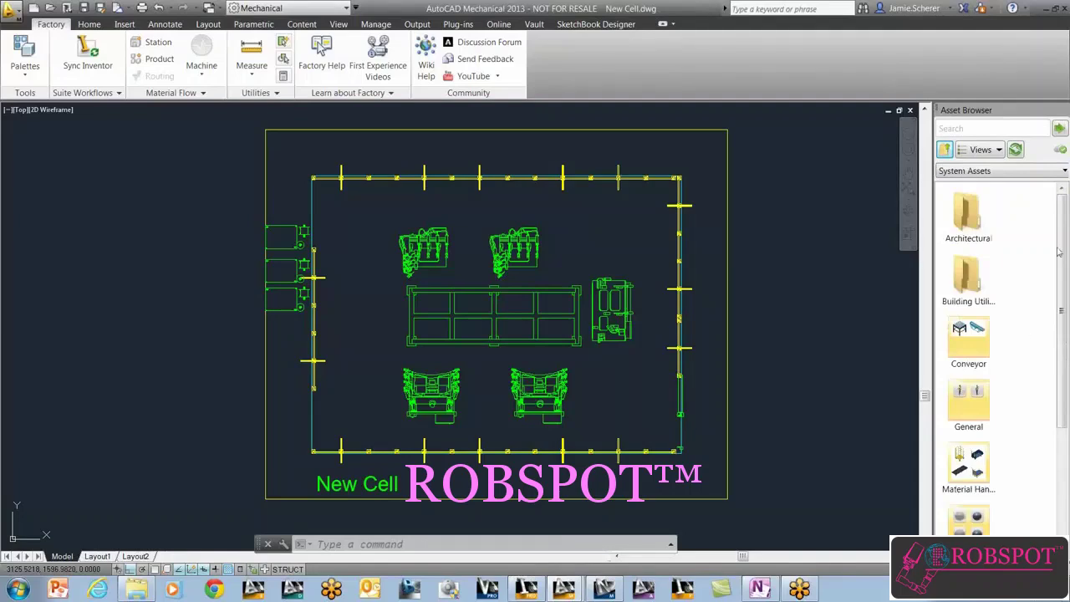
left_click(945, 150)
double_click(968, 343)
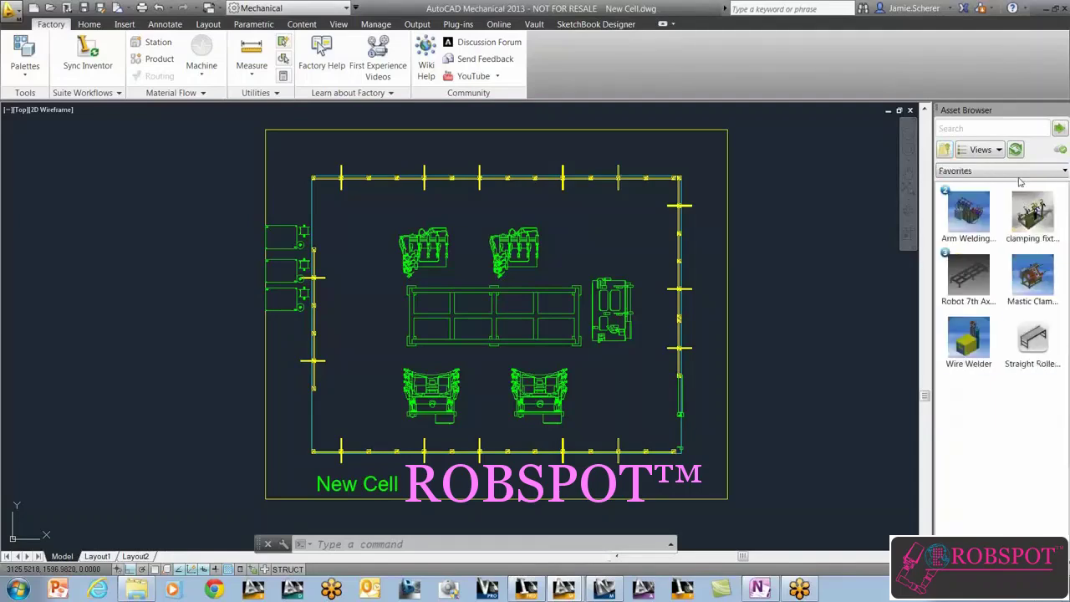
- Place two horizontal Straight Roller Conveyors across the left fence line, one above the Wire Welder column and one near the fence's lower end
left_click(1037, 347)
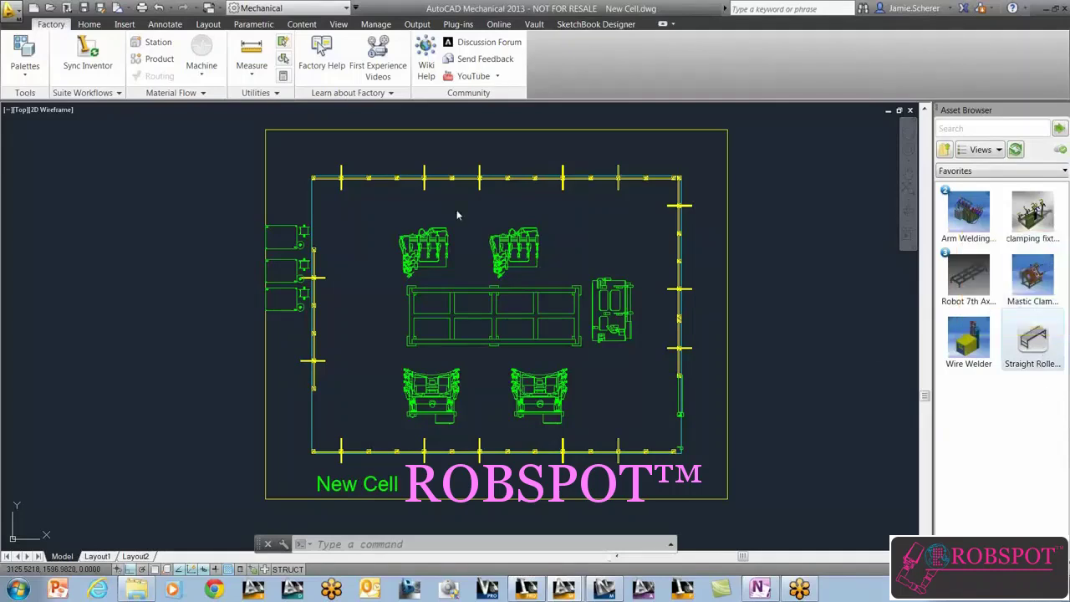
left_click(291, 197)
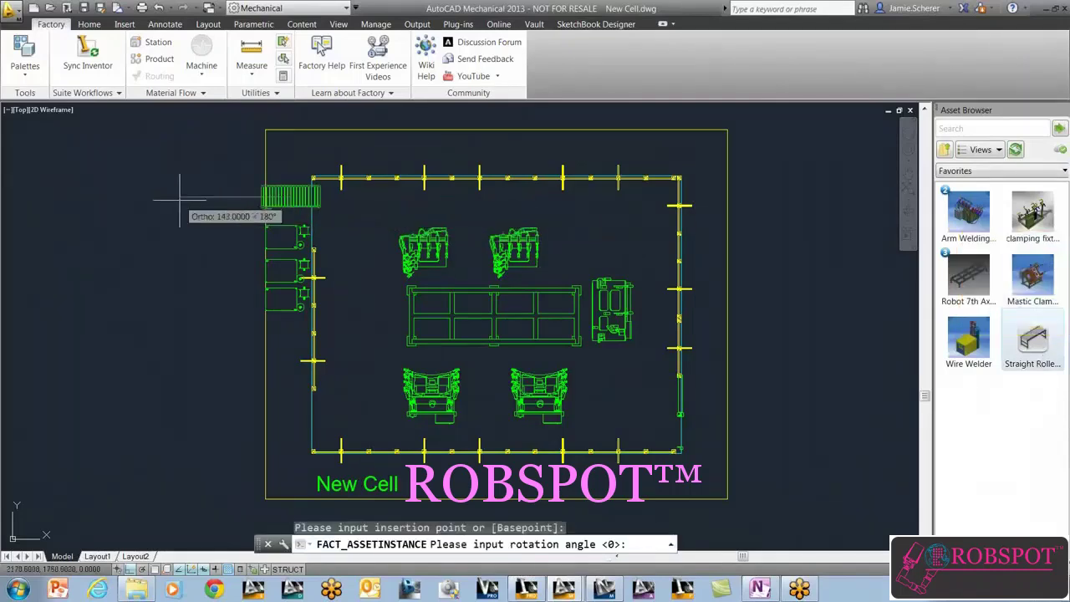
left_click(178, 198)
left_click(290, 421)
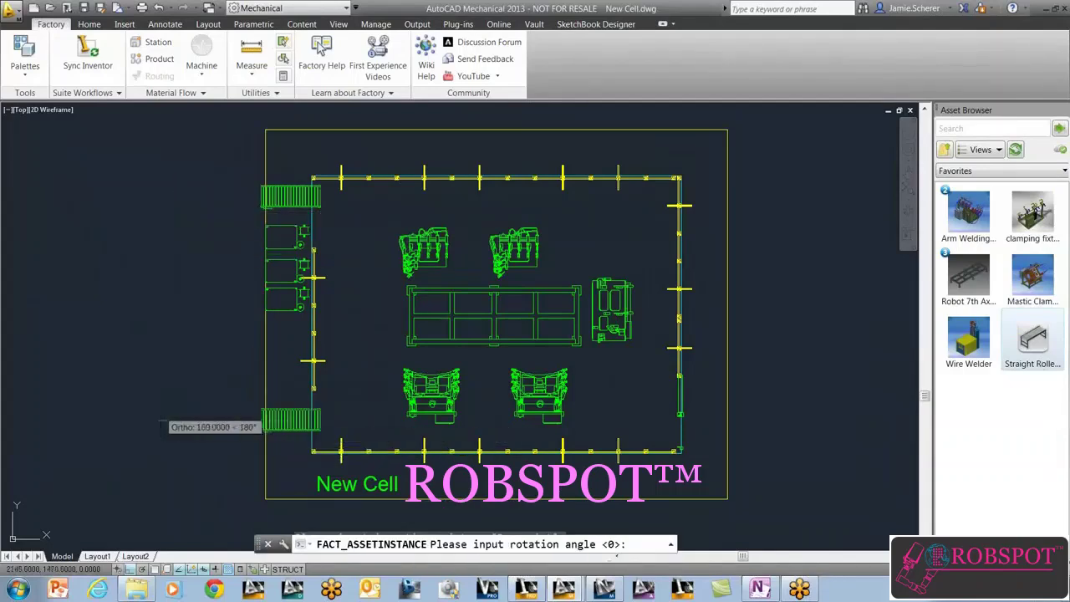
key("Return")
right_click(211, 358)
left_click(230, 365)
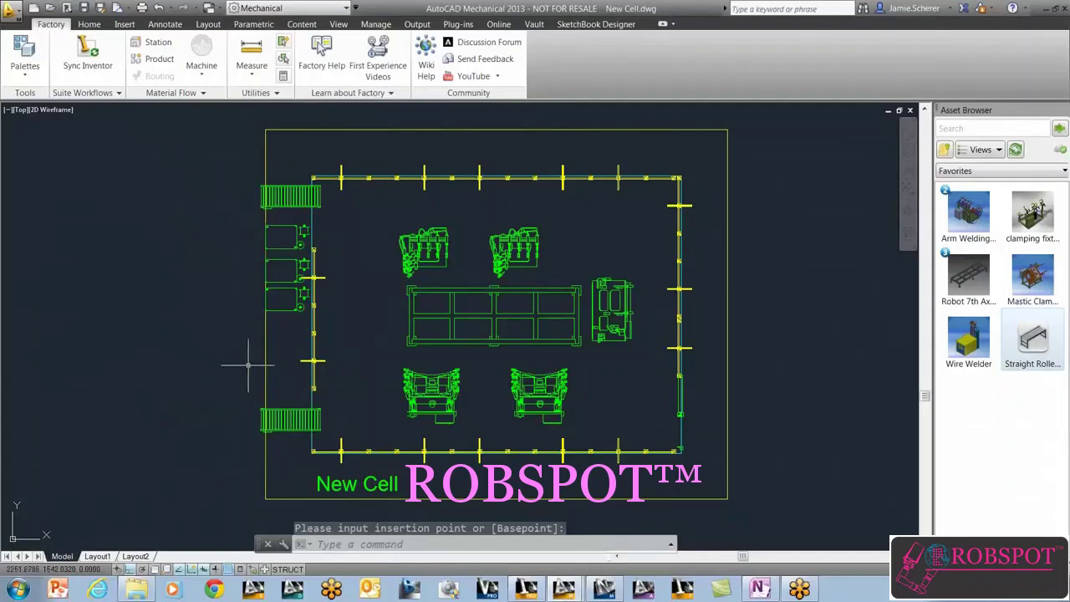
key("Escape")
key("Escape")
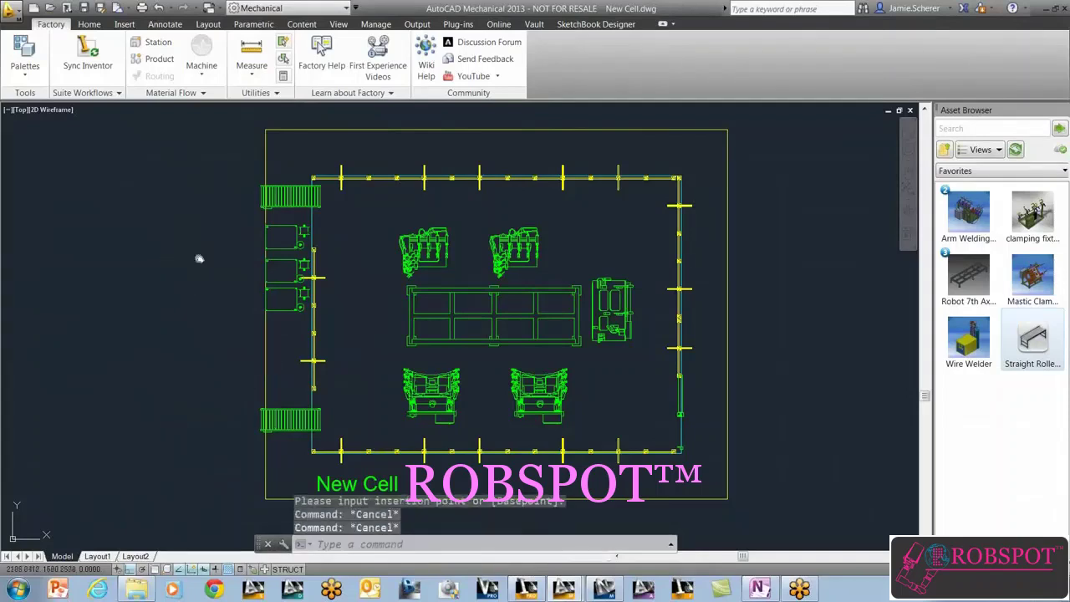
- Sync the New Cell layout to Inventor, accepting that the current AutoCAD document is closed
middle_click_drag(196, 256, 208, 255)
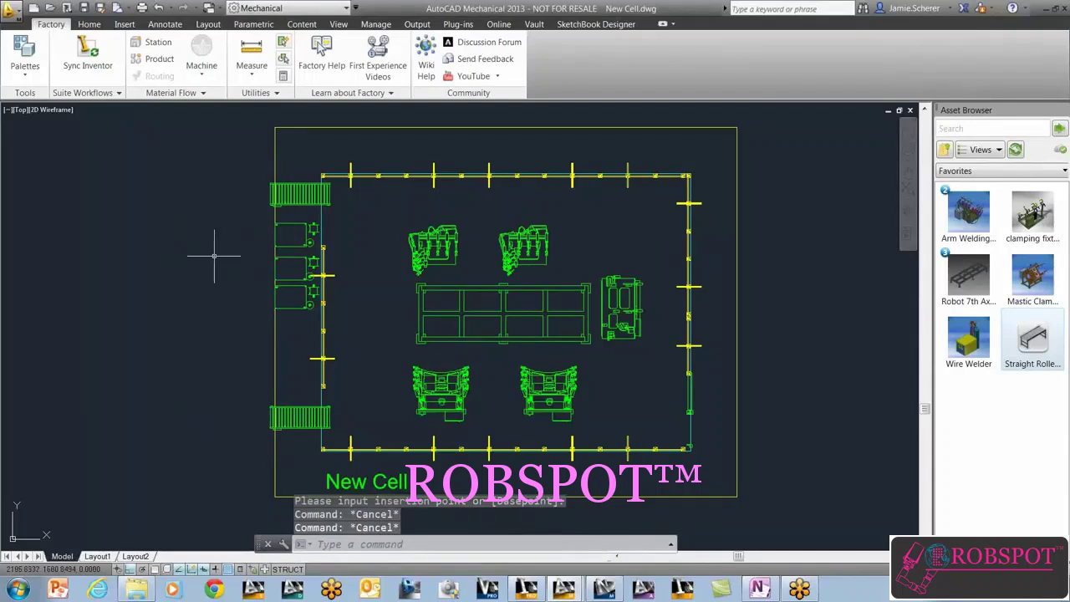
key("Escape")
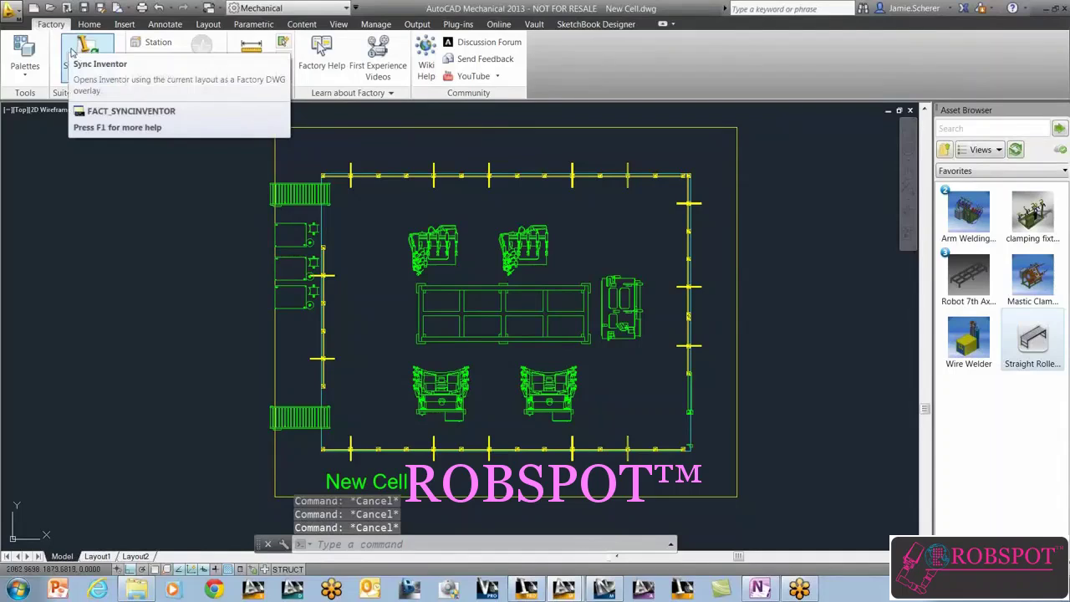
left_click(72, 51)
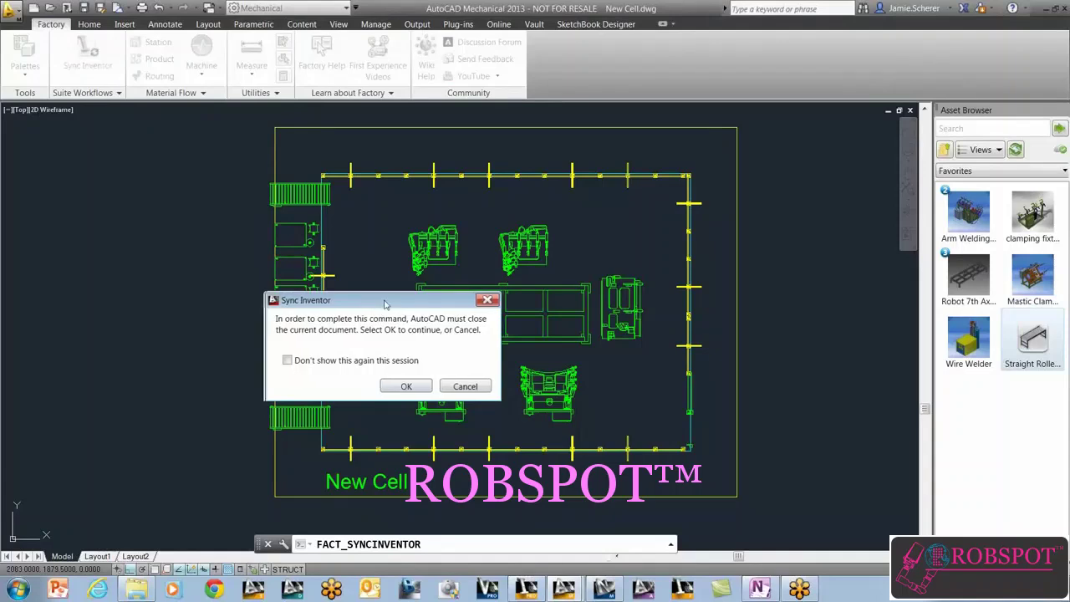
left_click_drag(385, 305, 496, 263)
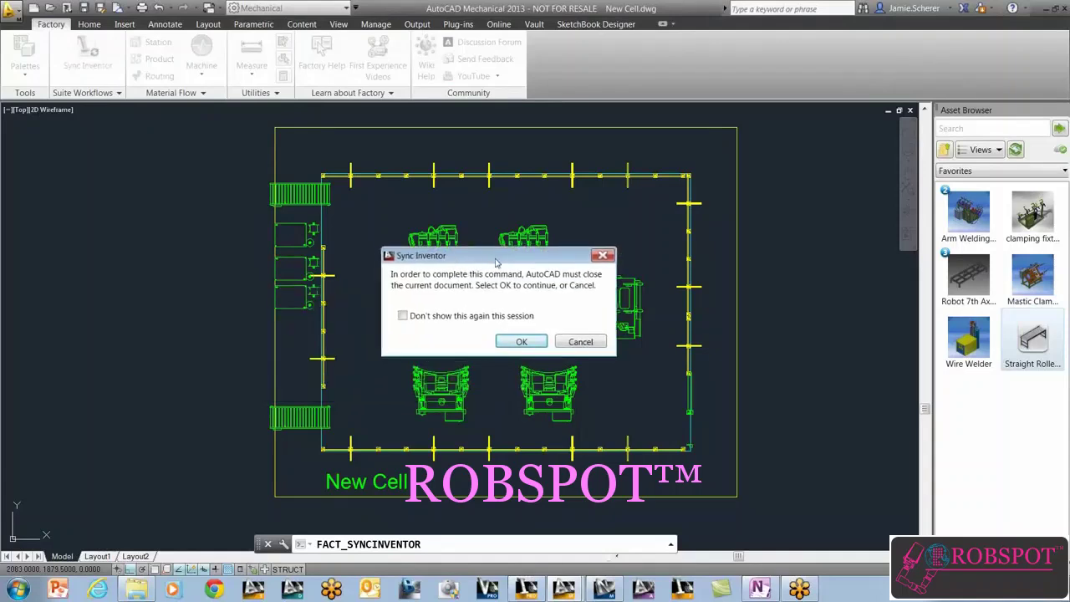
left_click(520, 342)
left_click(590, 326)
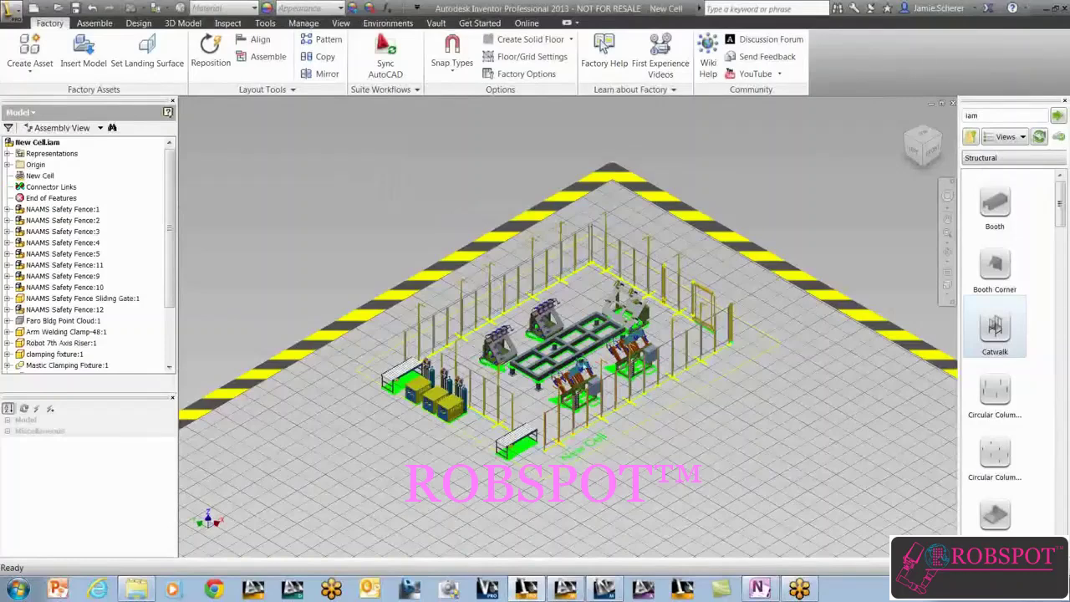
- Try to reposition the clamping fixture at the far end of the Robot 7th Axis Riser in the 3D layout
scroll(611, 367, "down", 3)
scroll(611, 367, "down", 3)
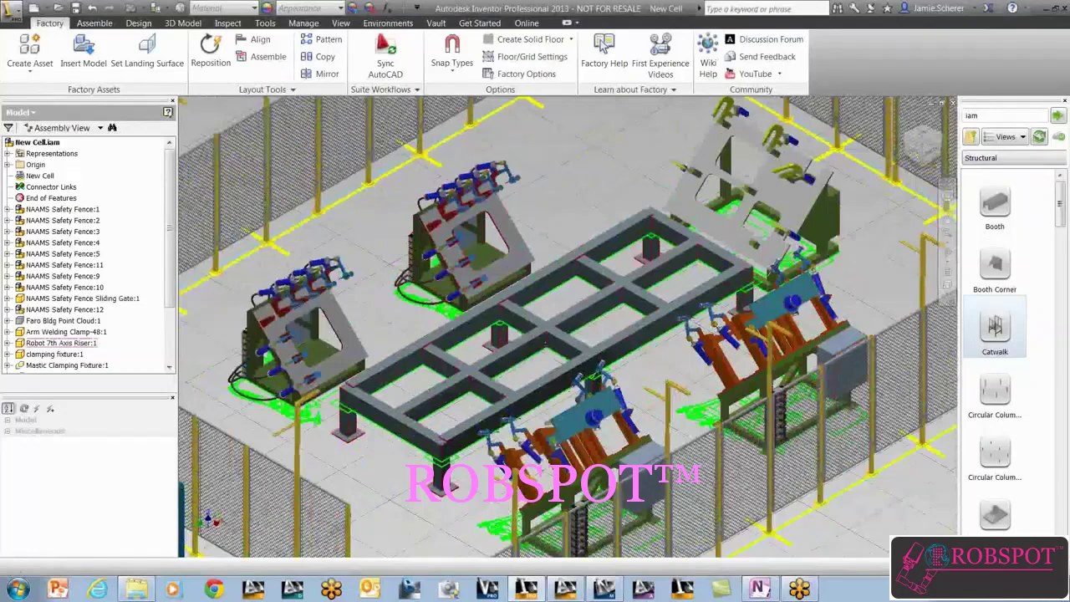
middle_click_drag(545, 342, 525, 347)
scroll(821, 279, "down", 3)
middle_click_drag(821, 279, 699, 418)
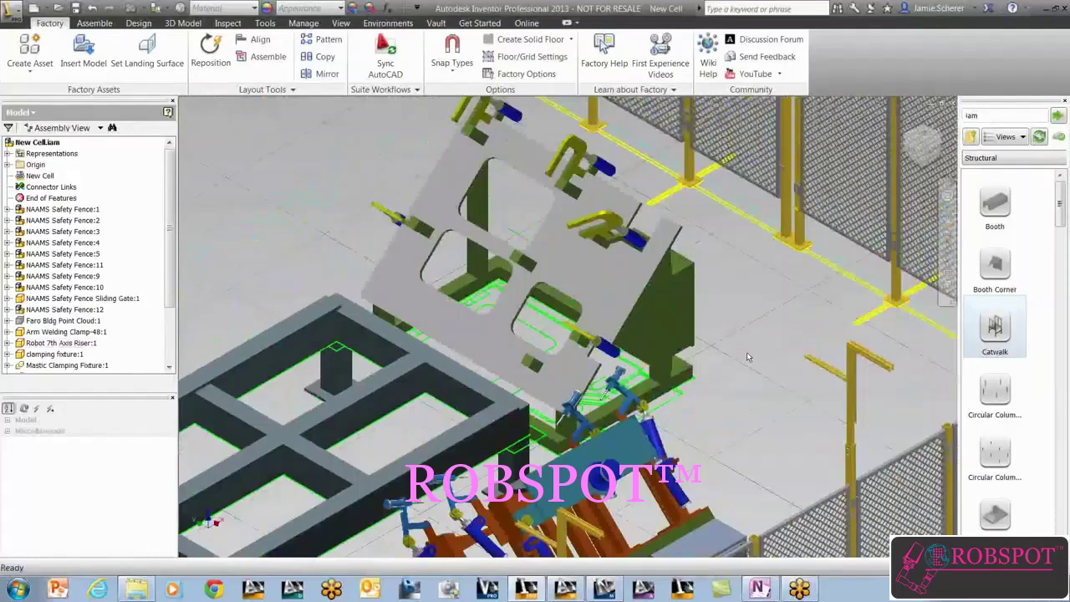
left_click(215, 52)
left_click(657, 321)
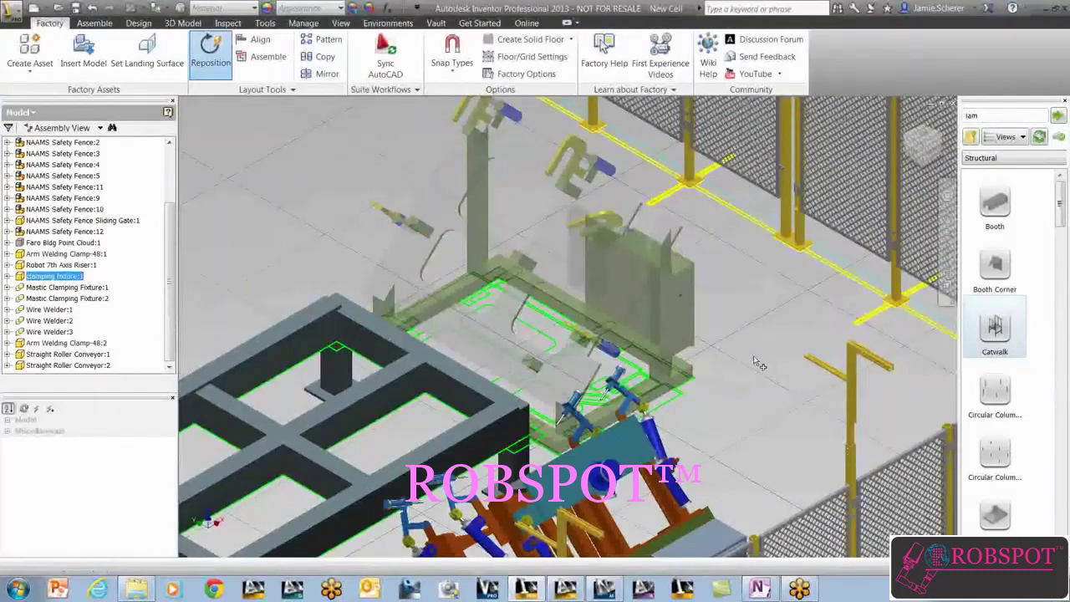
key("Escape")
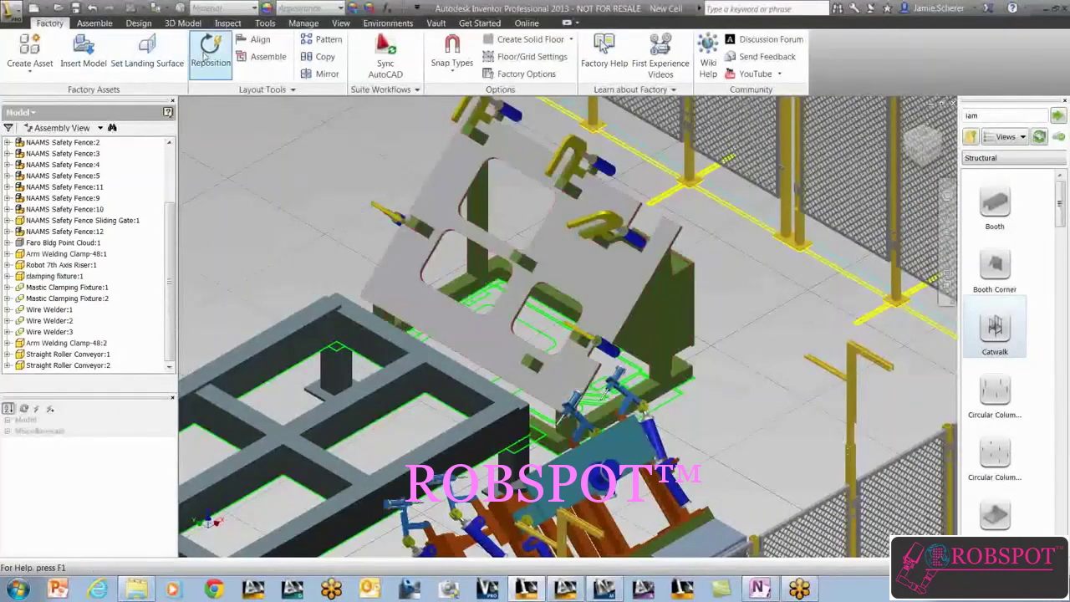